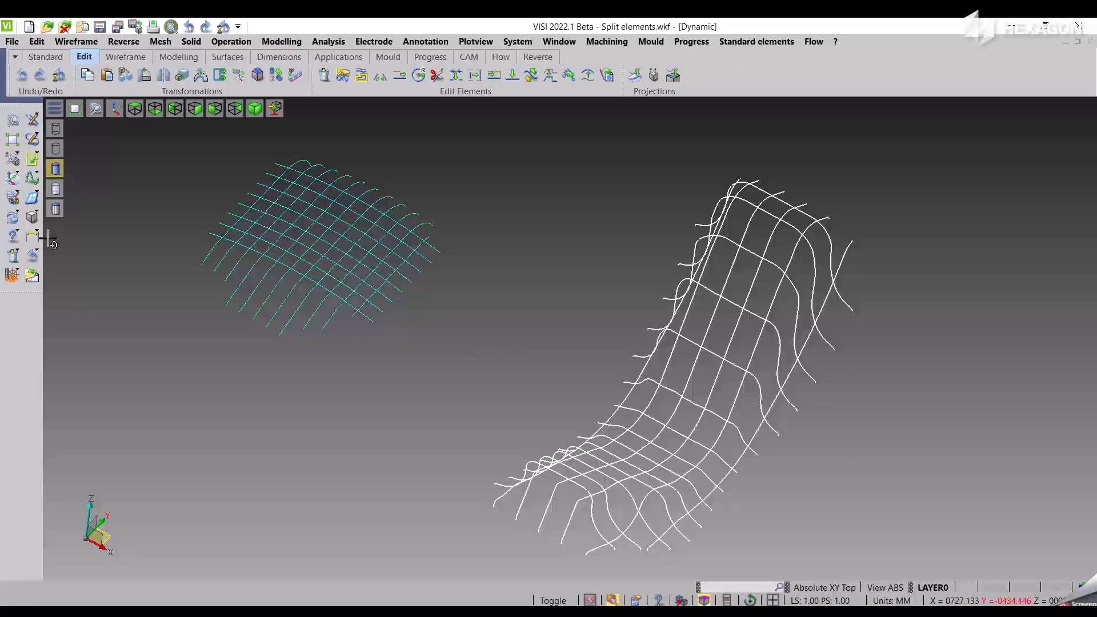
click(45, 57)
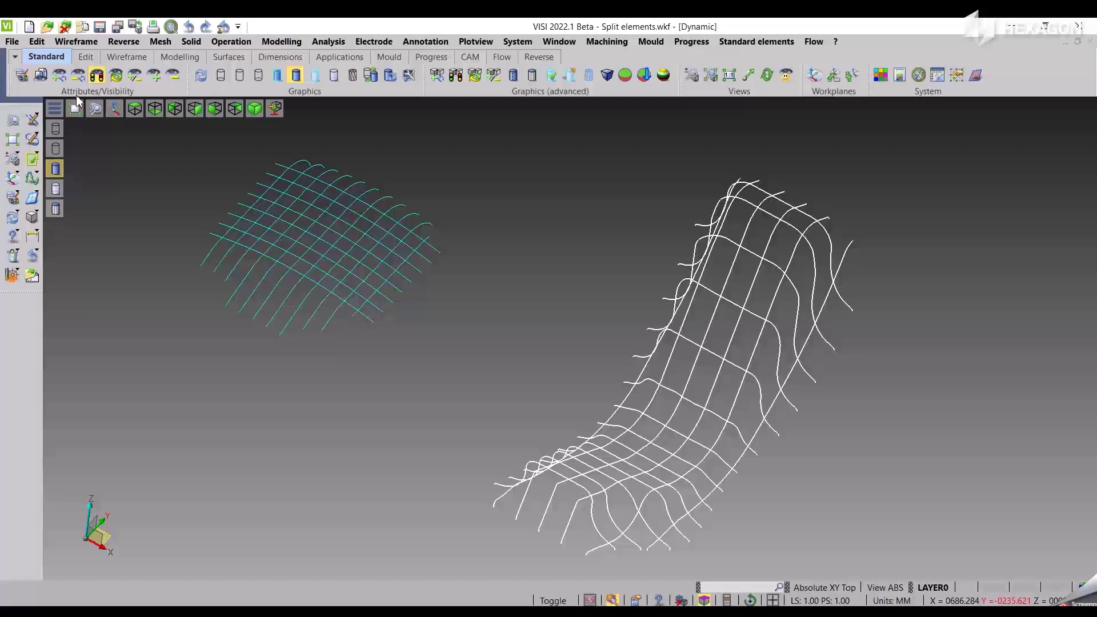
click(85, 58)
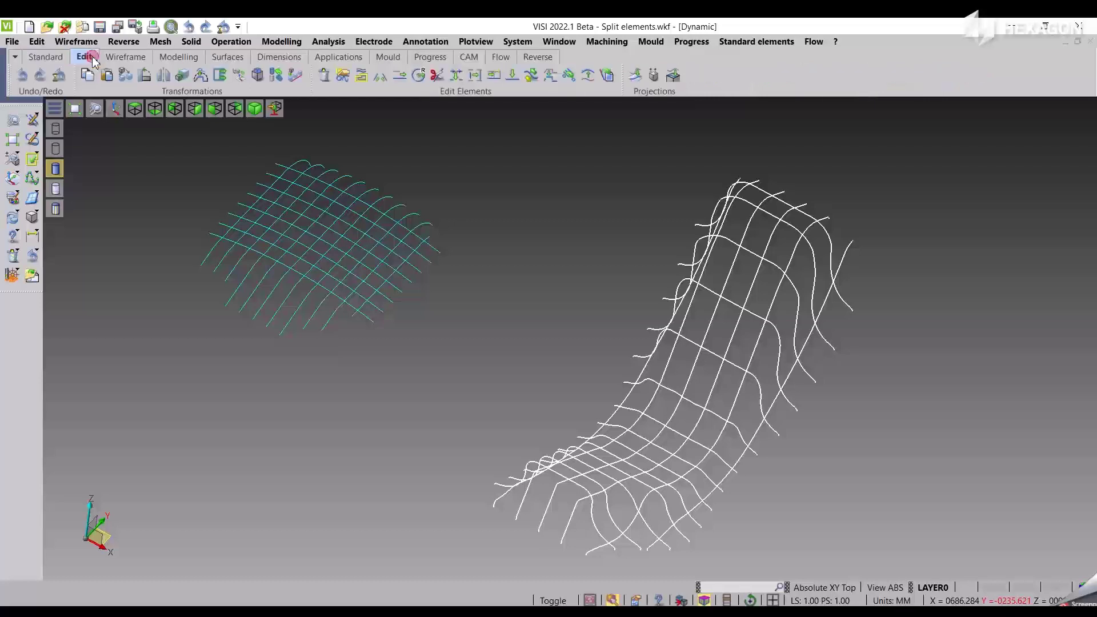
click(512, 75)
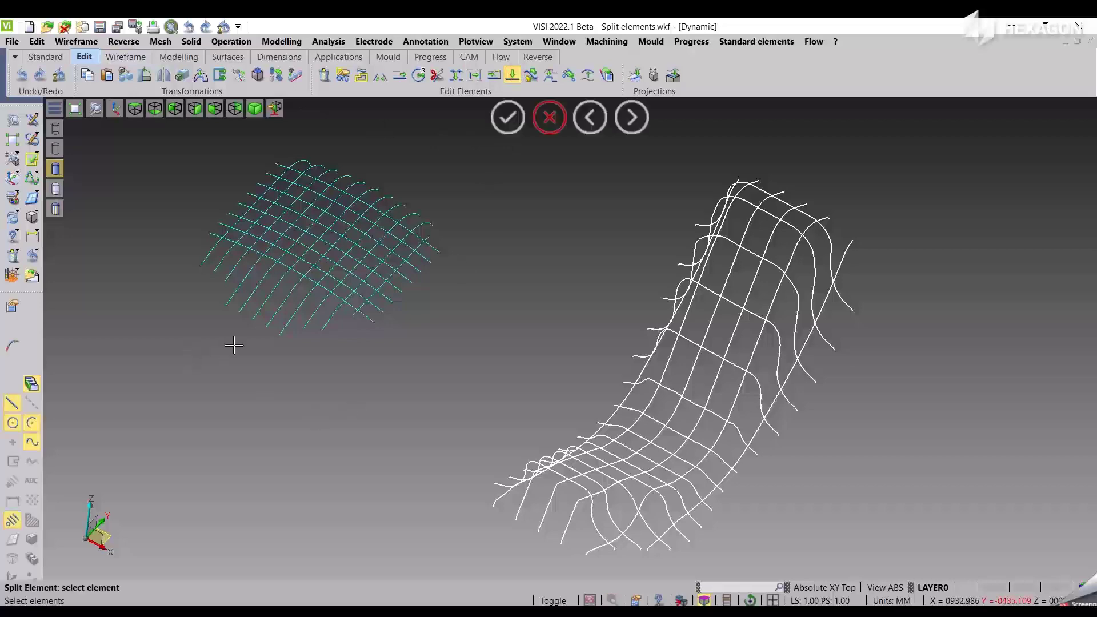
scroll(232, 343, up, 3)
middle_drag(274, 389, 383, 519)
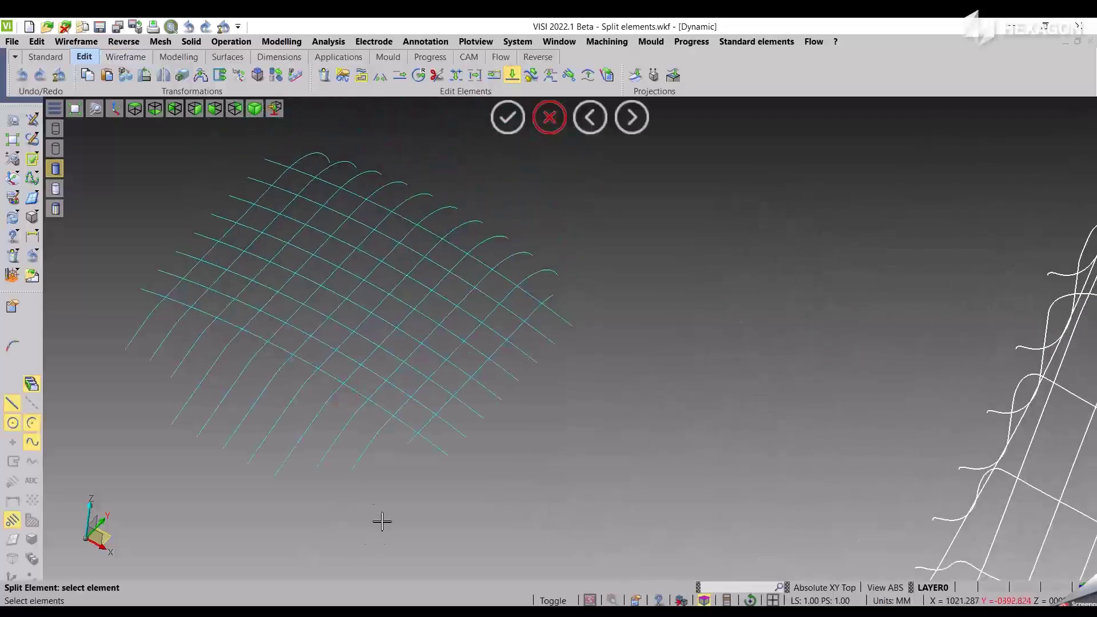
click(376, 445)
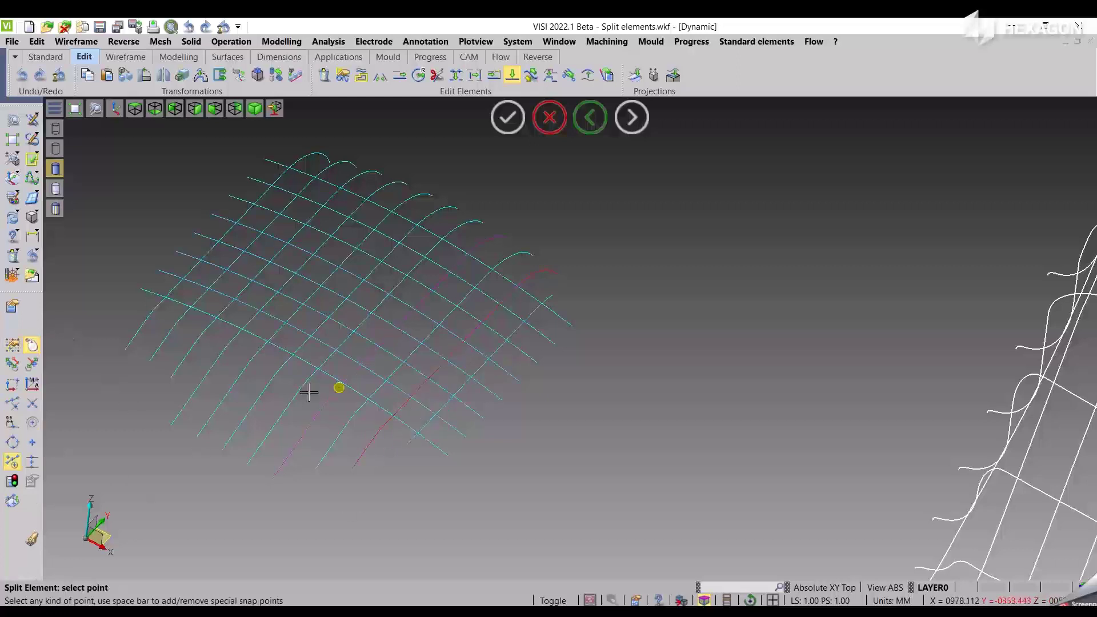
key(Escape)
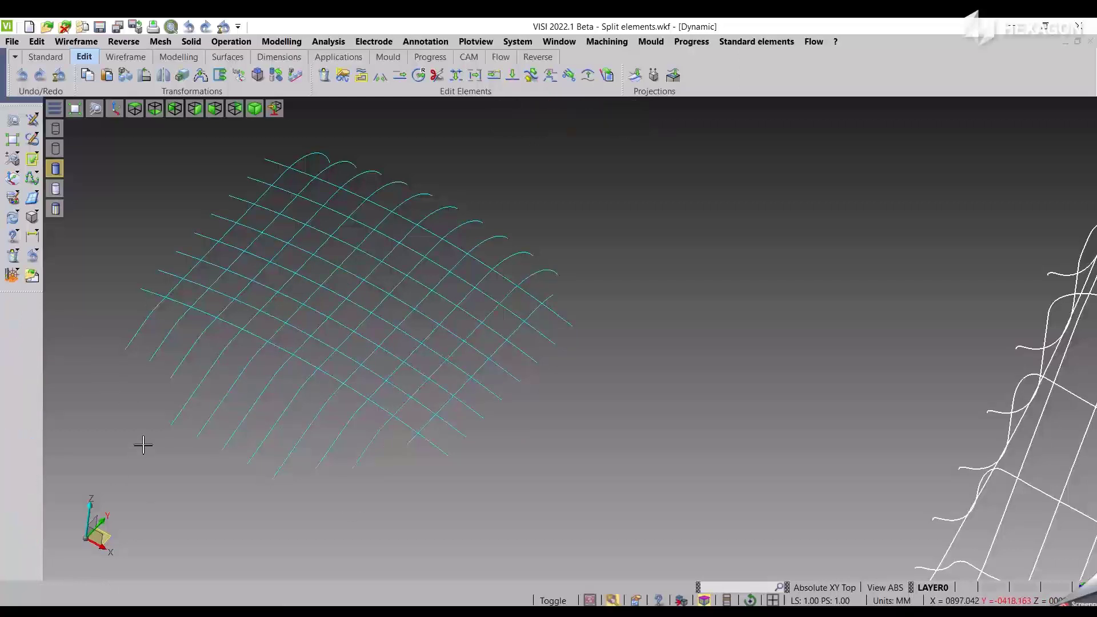
right_click(611, 393)
click(623, 400)
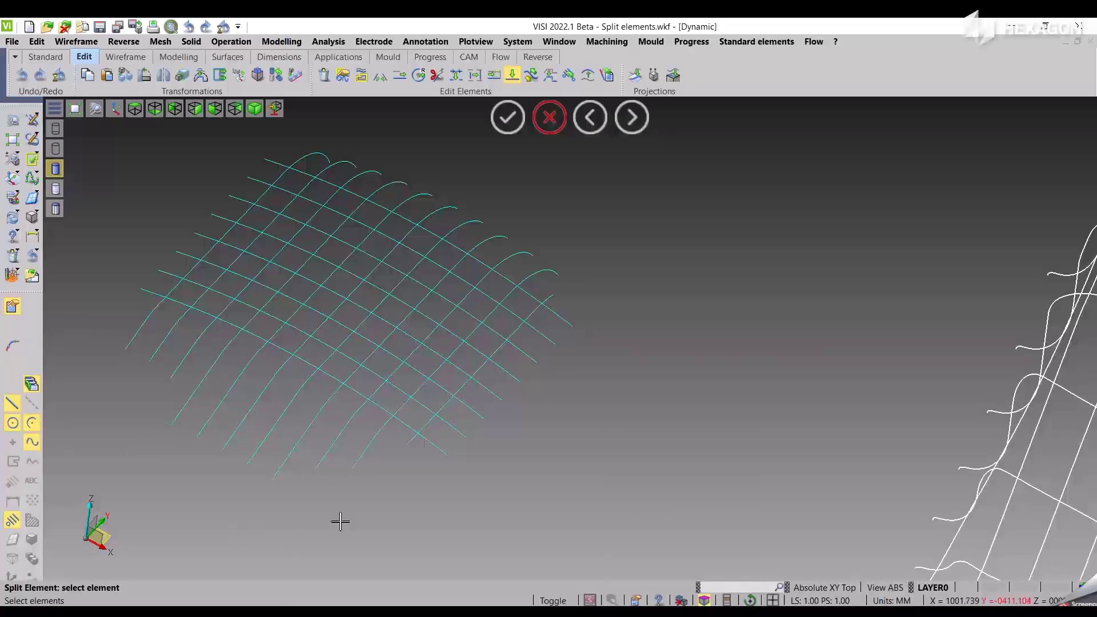
click(379, 440)
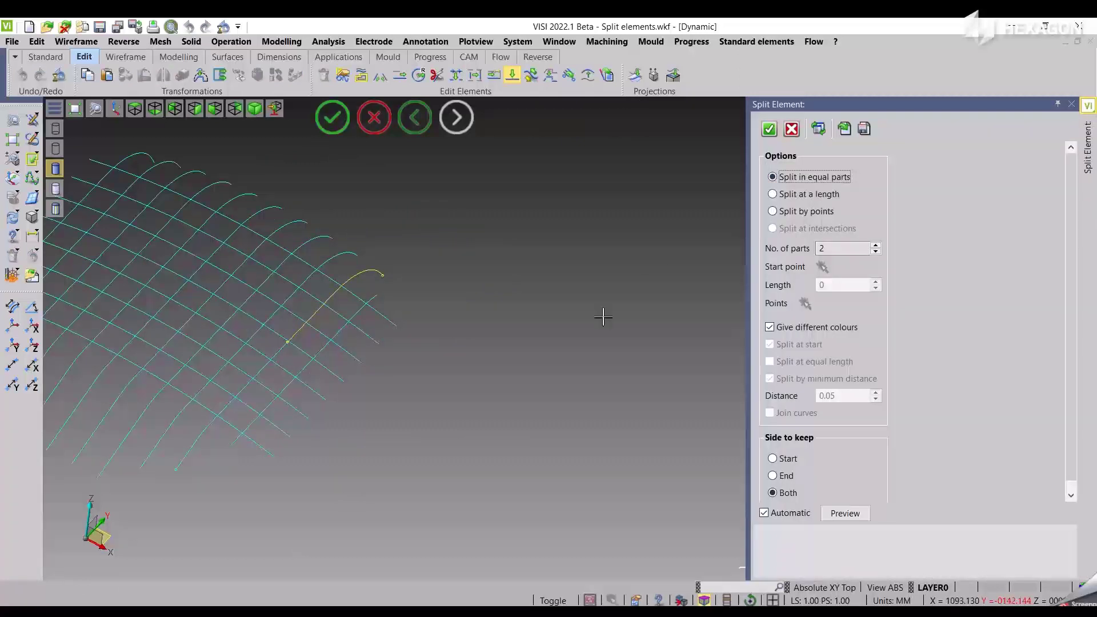
scroll(588, 370, down, 2)
middle_drag(576, 354, 620, 351)
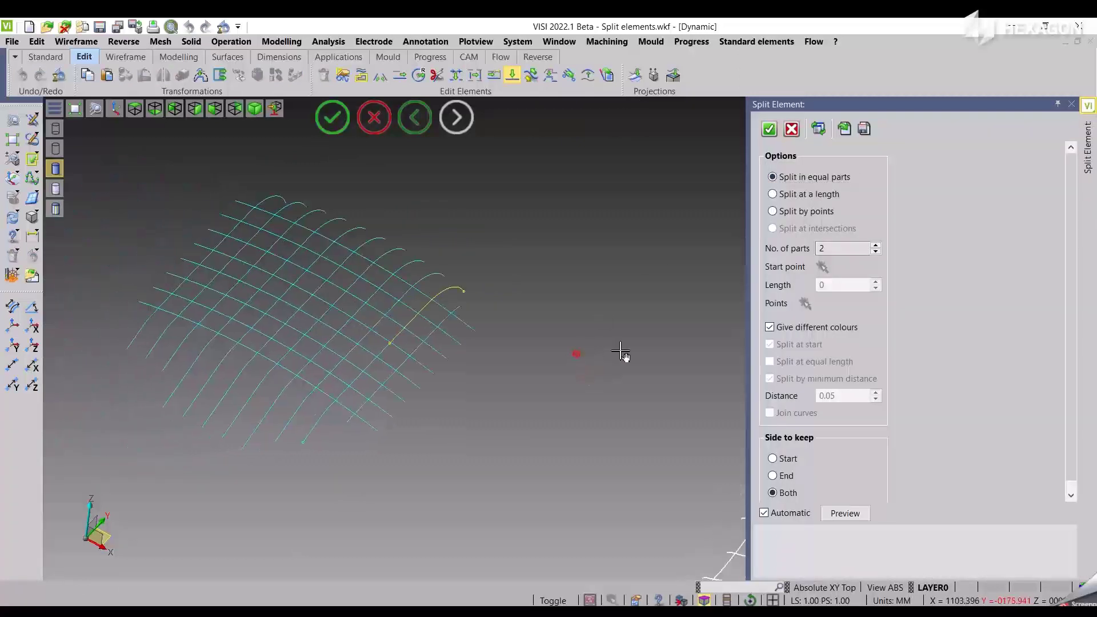
click(376, 123)
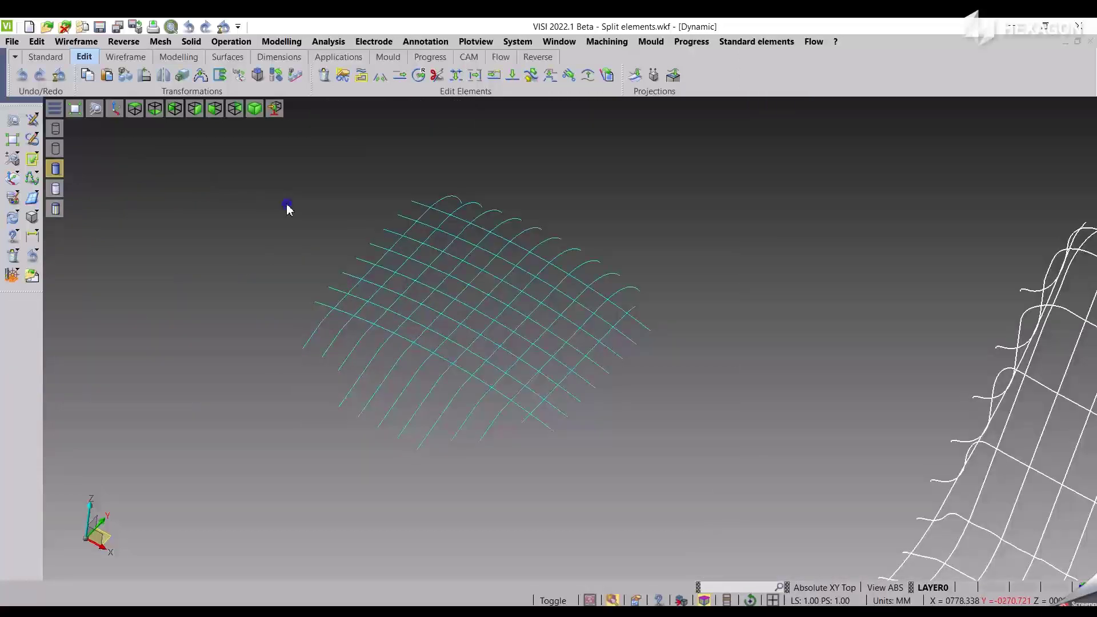
Select all curves of the teal grid for Split Element and set them to split at intersections.
right_click(287, 209)
click(354, 215)
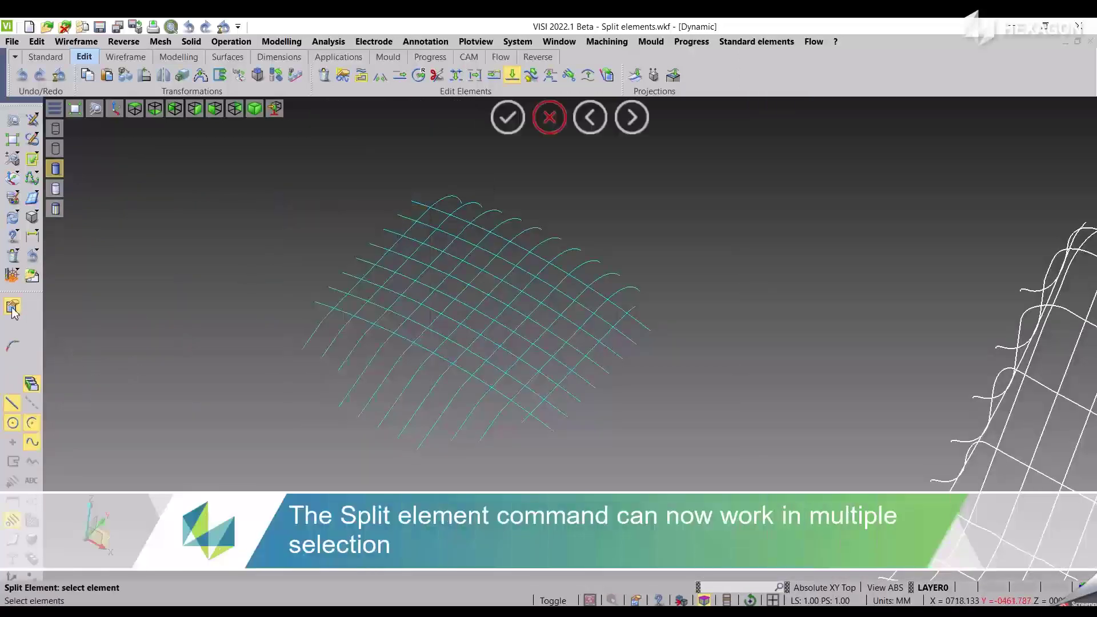
drag(702, 484, 265, 174)
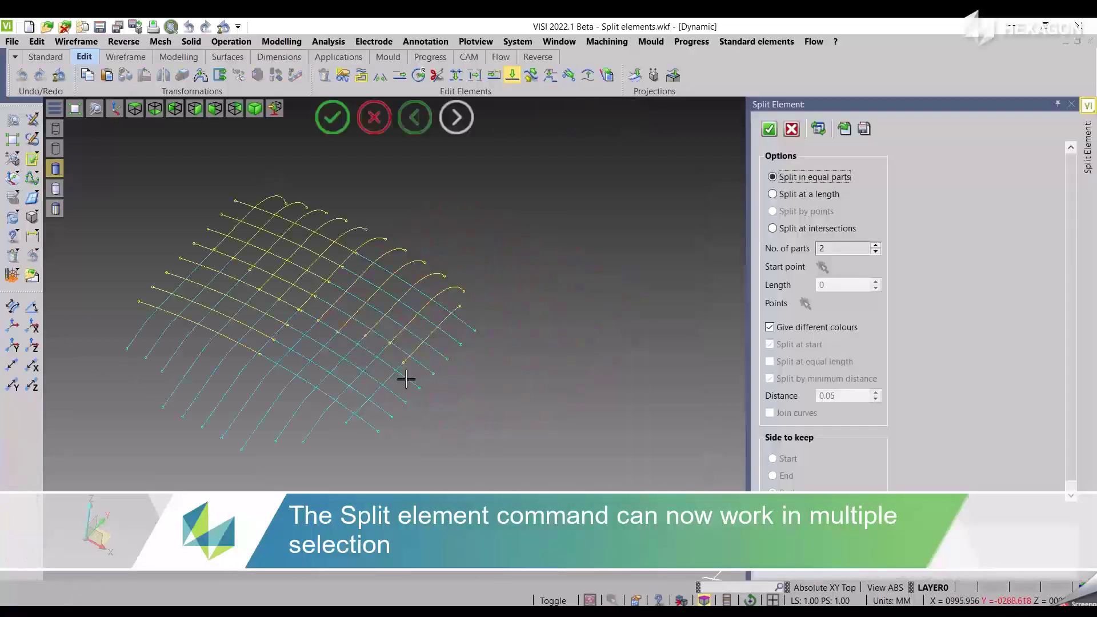
click(817, 229)
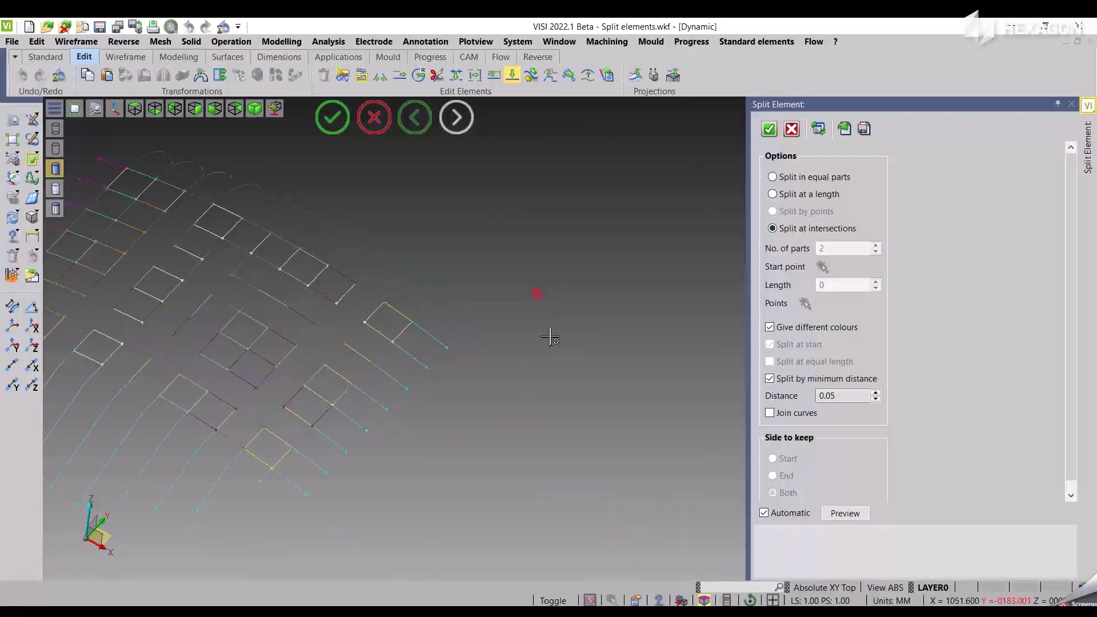
middle_drag(550, 337, 487, 372)
middle_drag(487, 372, 694, 357)
Disable splitting by minimum distance, keep different colours for the pieces, and apply the split to the teal grid.
click(794, 379)
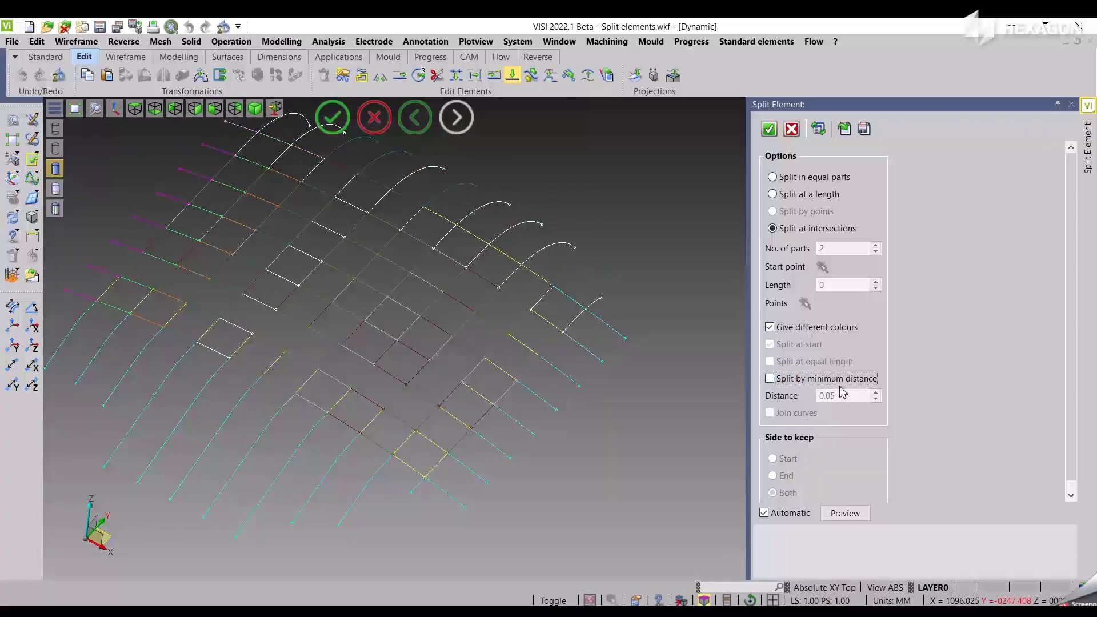
click(810, 327)
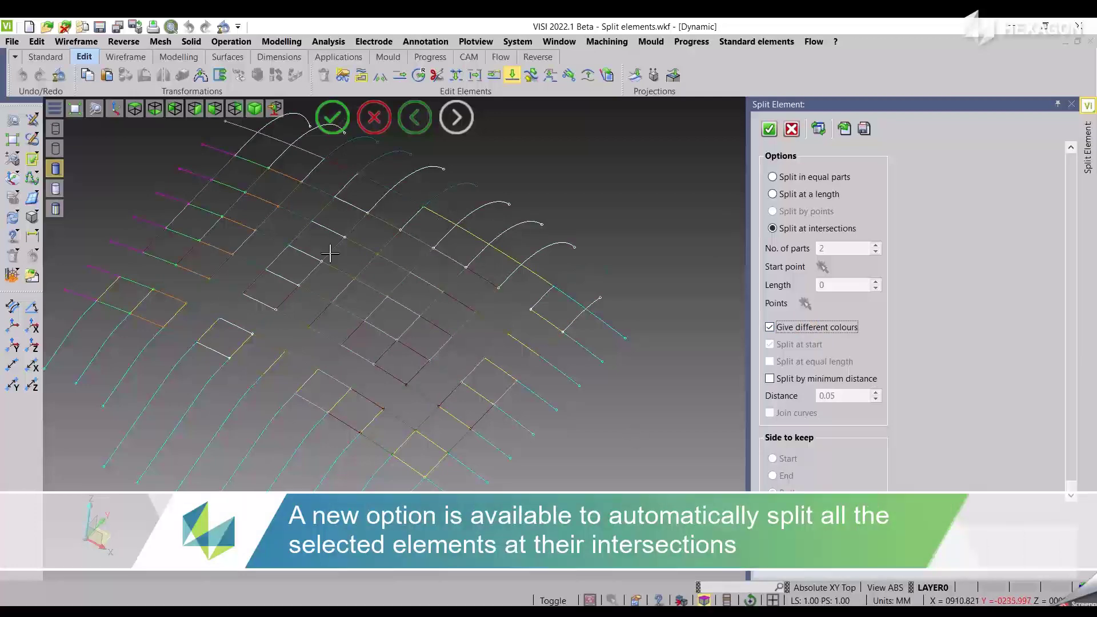
scroll(593, 438, down, 5)
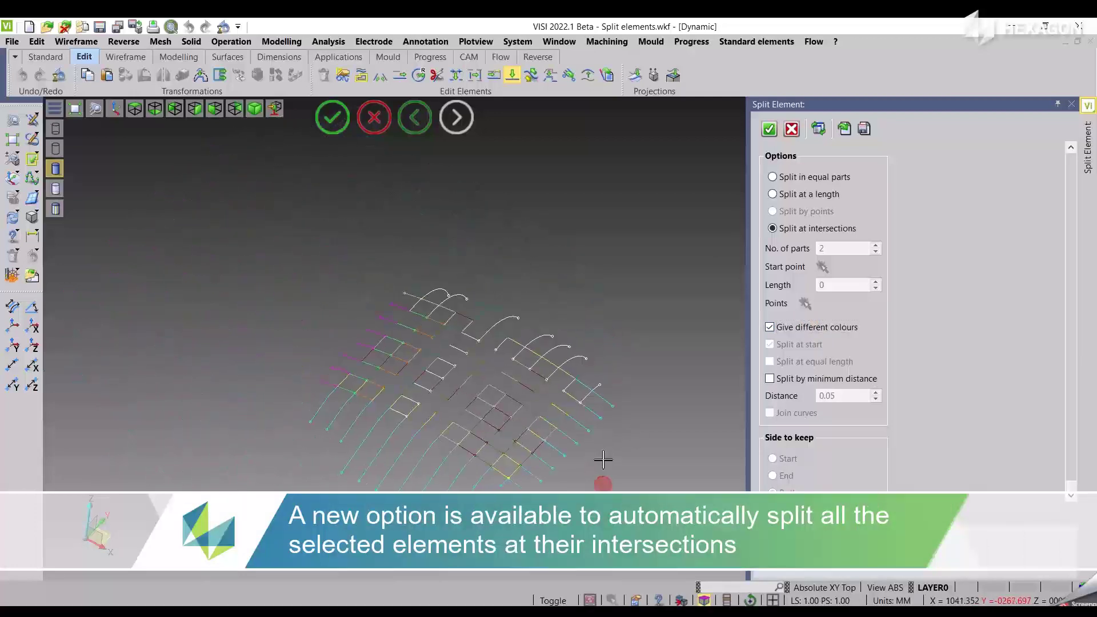
middle_drag(543, 429, 416, 394)
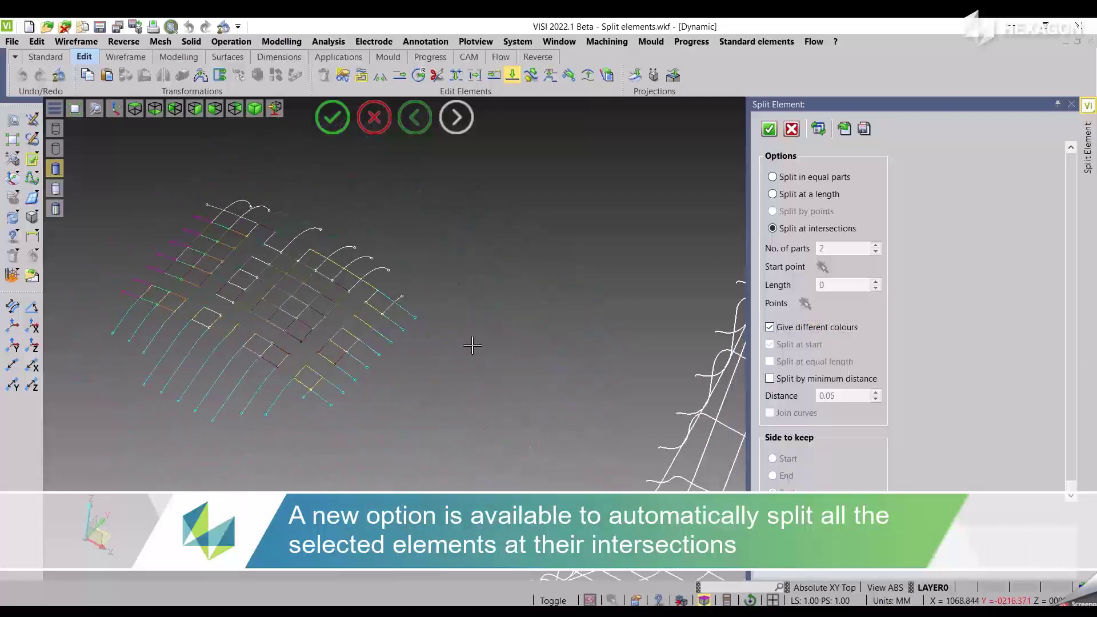
scroll(564, 428, down, 1)
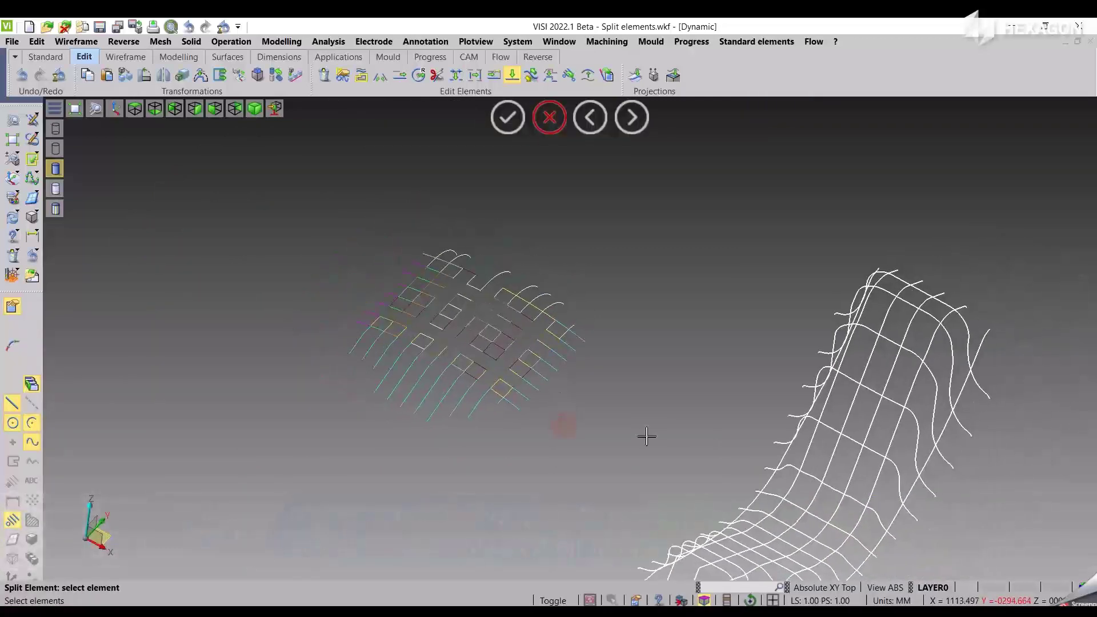
Switch to the top view and select all curves of the white grid for Reprocess Curve(s).
middle_drag(645, 436, 340, 325)
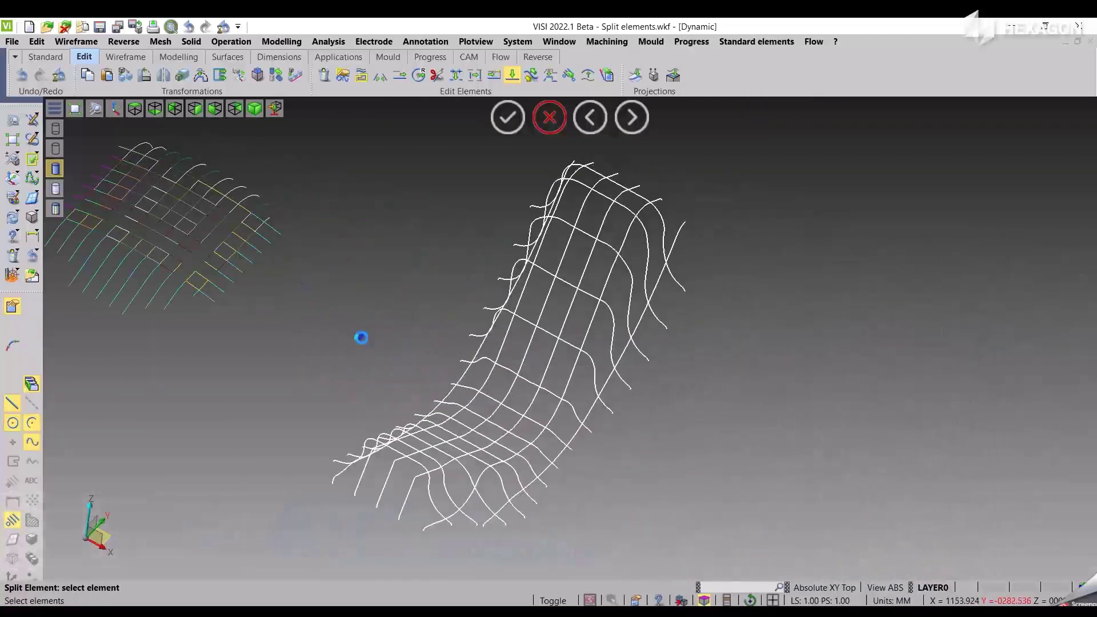
scroll(706, 386, up, 4)
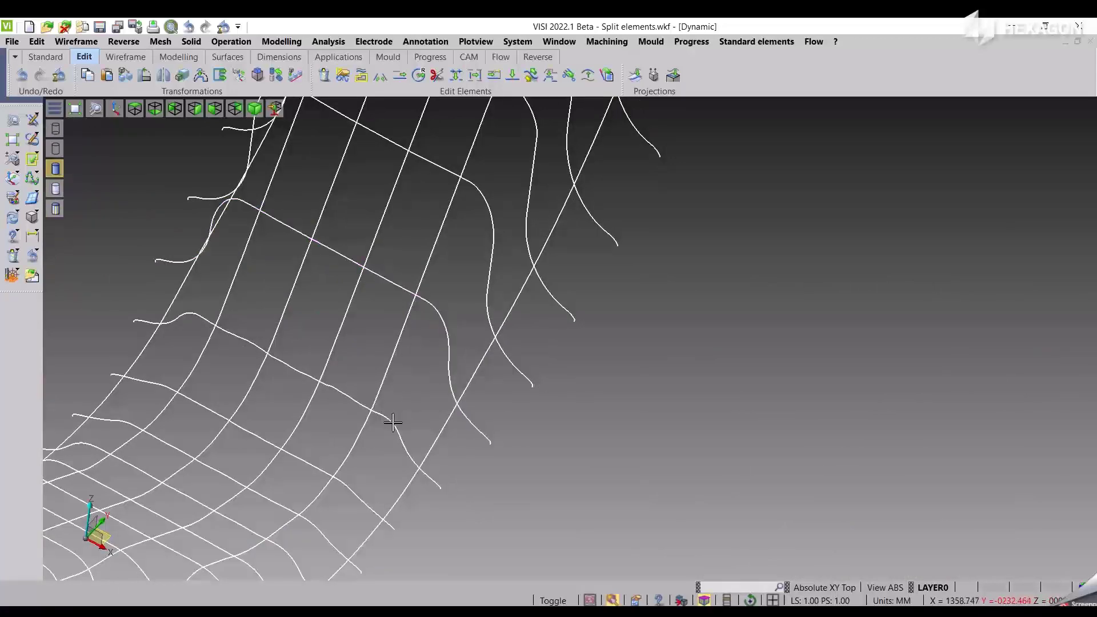
scroll(580, 385, down, 5)
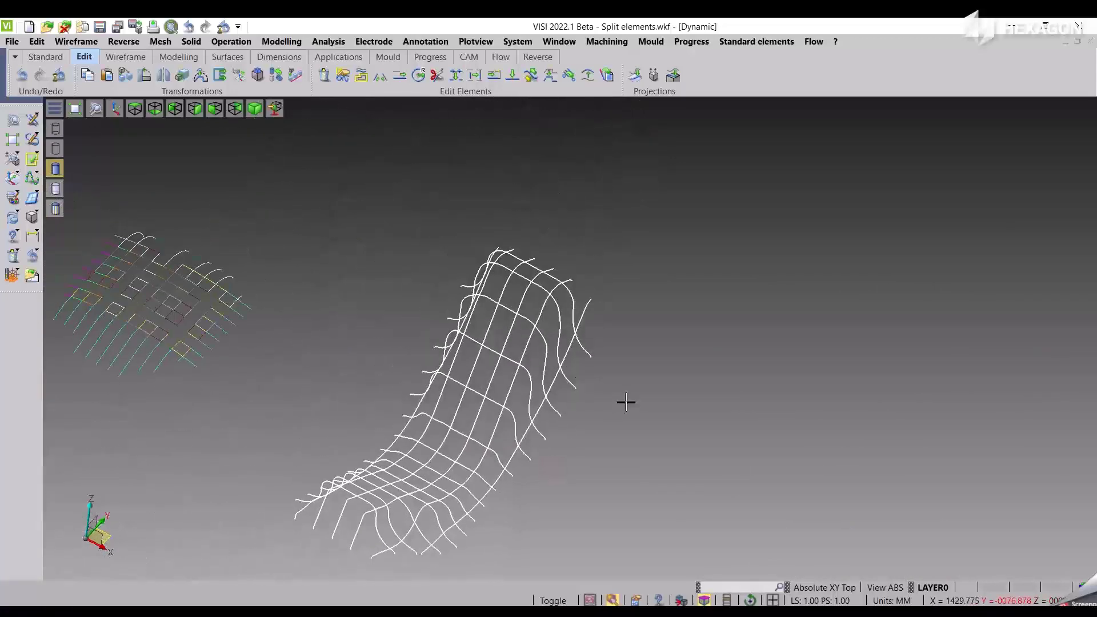
key(F5)
middle_drag(629, 416, 451, 375)
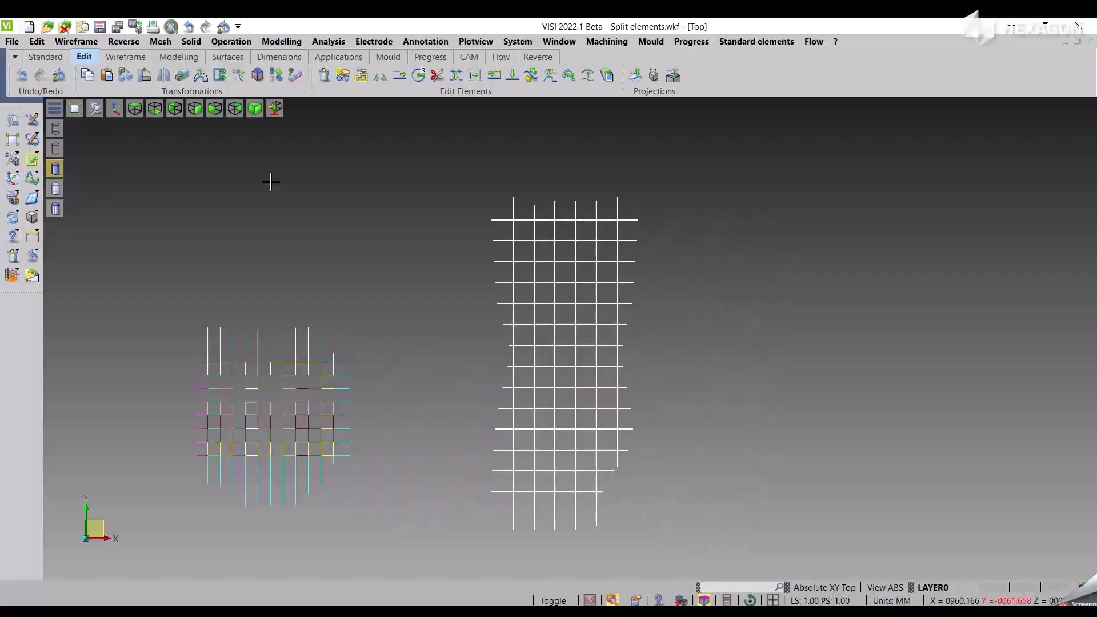
click(85, 44)
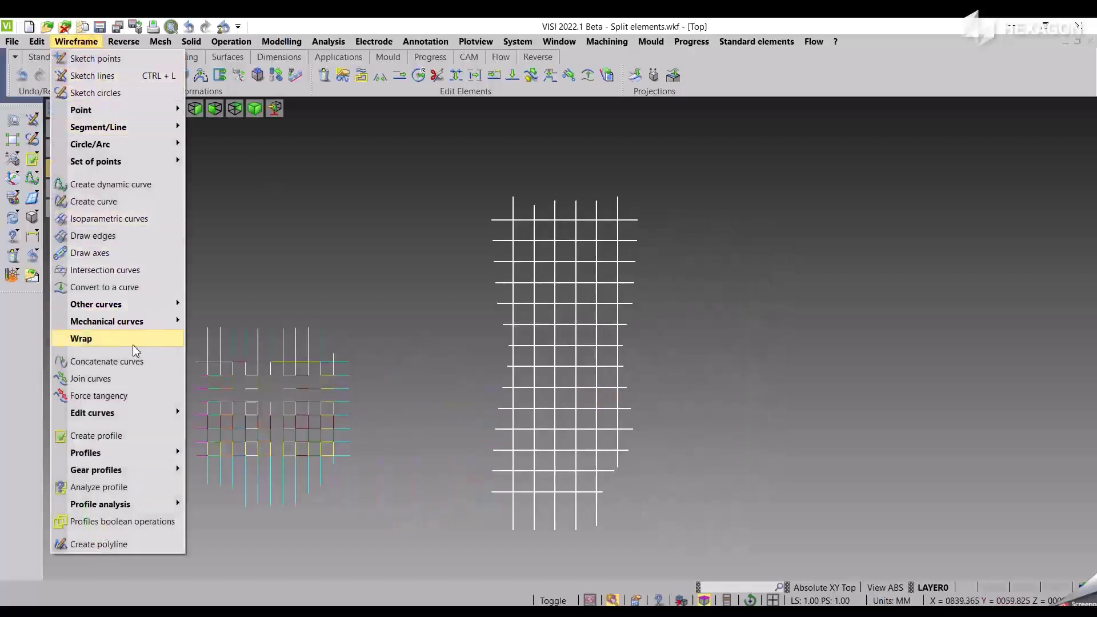
mouse_move(150, 412)
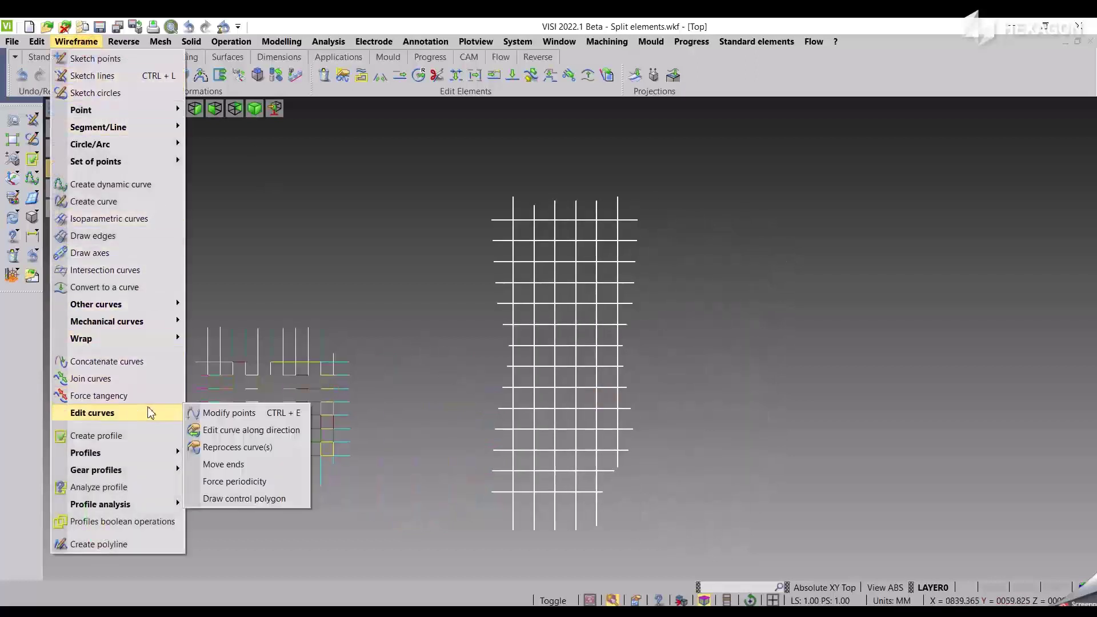
click(237, 447)
drag(444, 167, 699, 544)
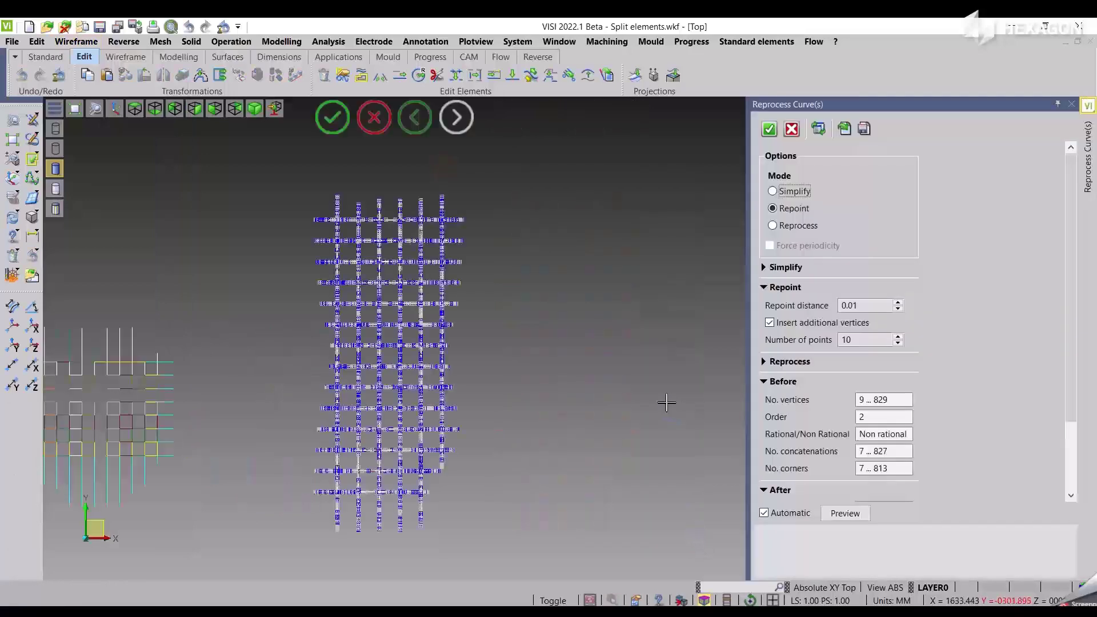
Check the white grid's vertices and its before and after curve data, and apply the reprocessing in Repoint mode.
middle_drag(609, 401, 607, 388)
middle_drag(667, 493, 588, 409)
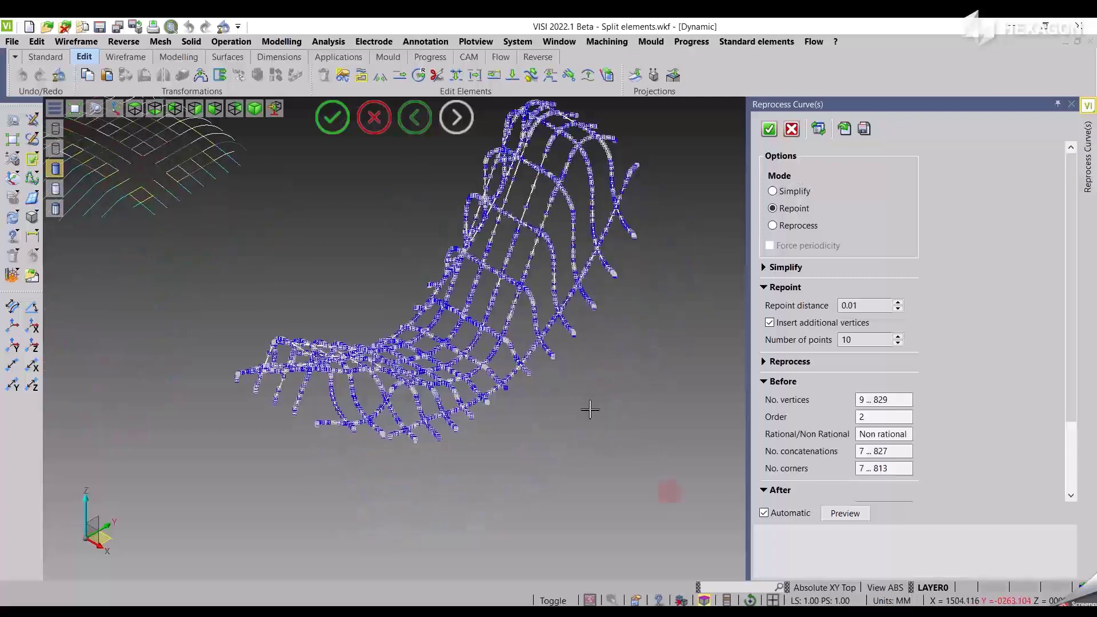
middle_drag(593, 347, 603, 371)
middle_drag(704, 341, 659, 417)
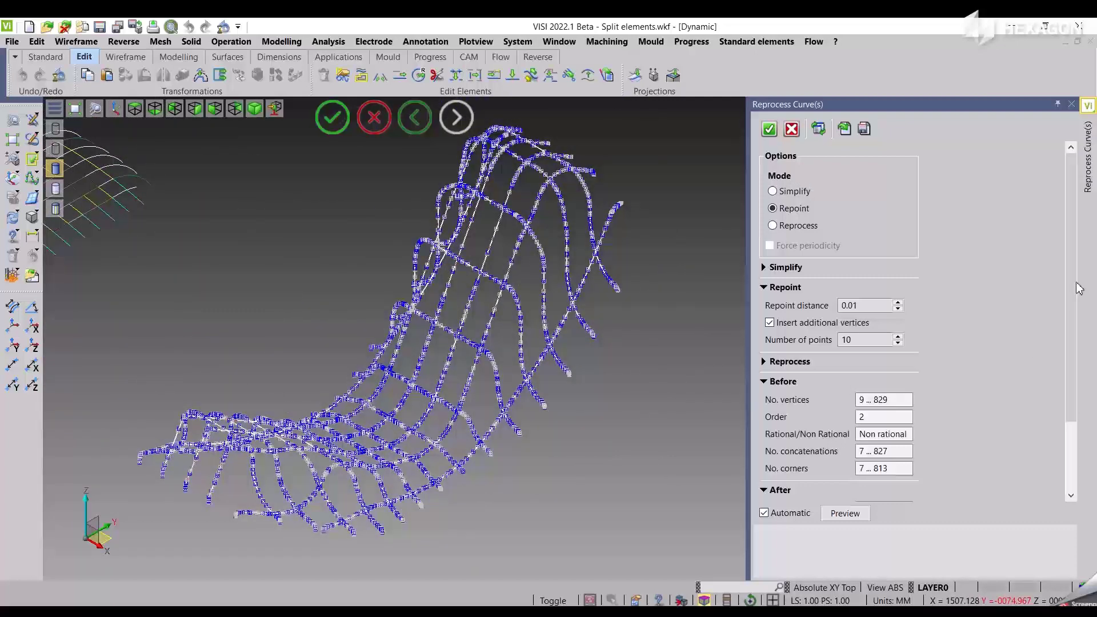
scroll(1064, 320, down, 3)
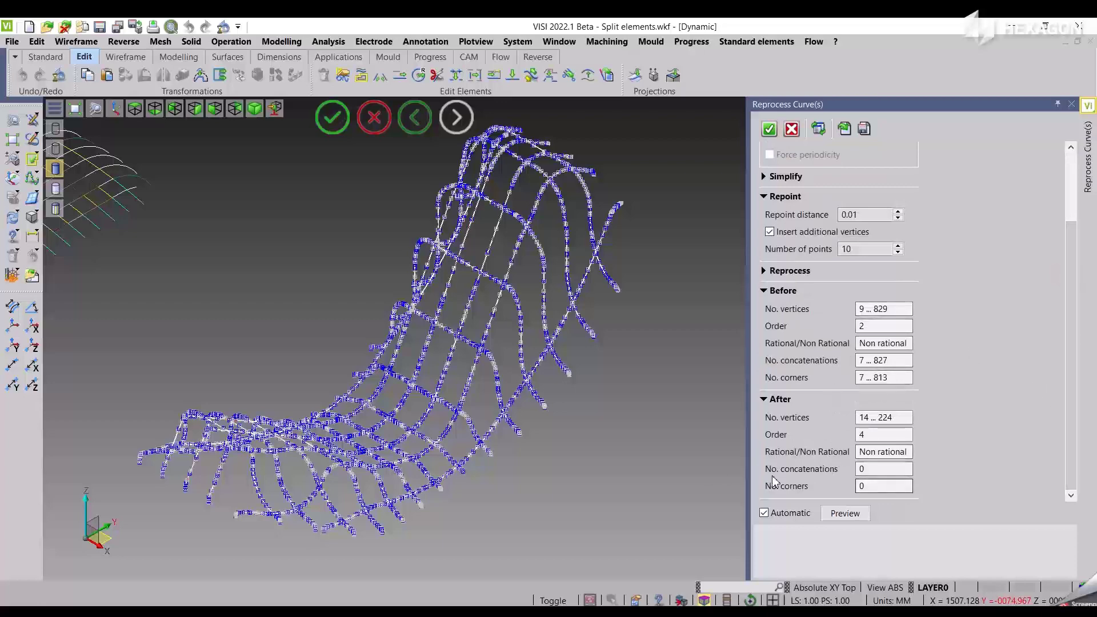
scroll(627, 473, down, 2)
right_click(399, 220)
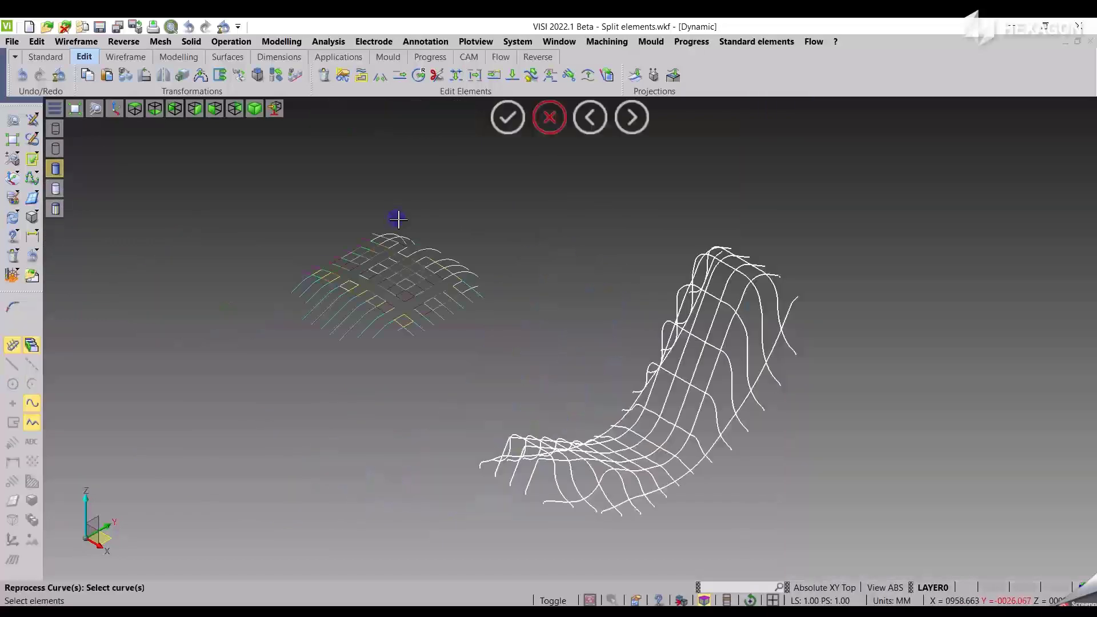
Select all the reprocessed curves of the white grid from the top view for Split Element.
middle_drag(604, 312, 392, 270)
key(F5)
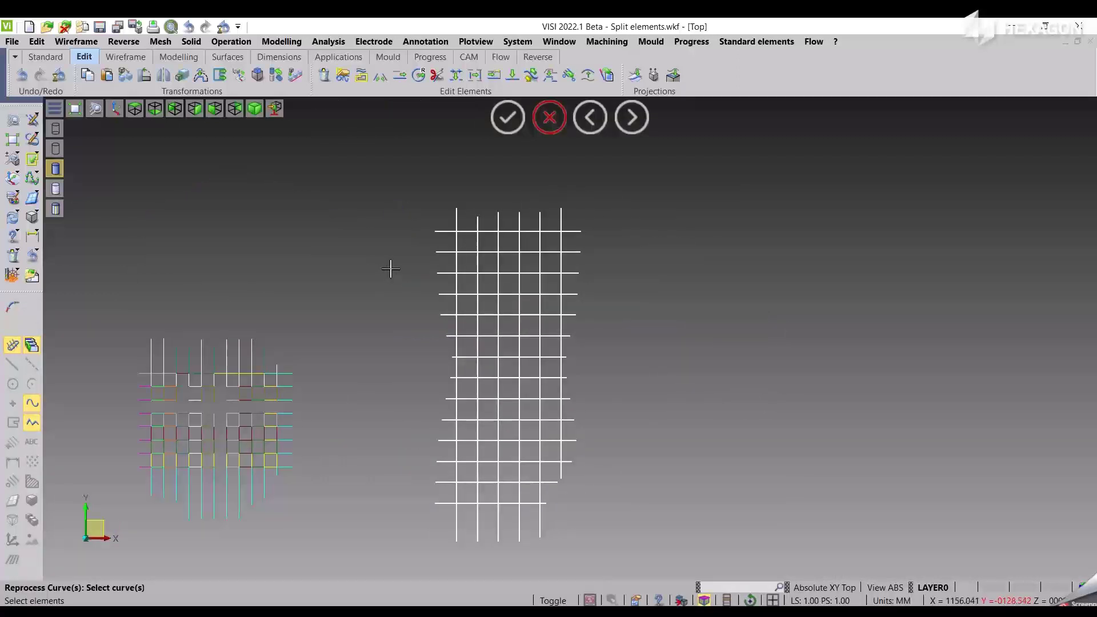
click(513, 76)
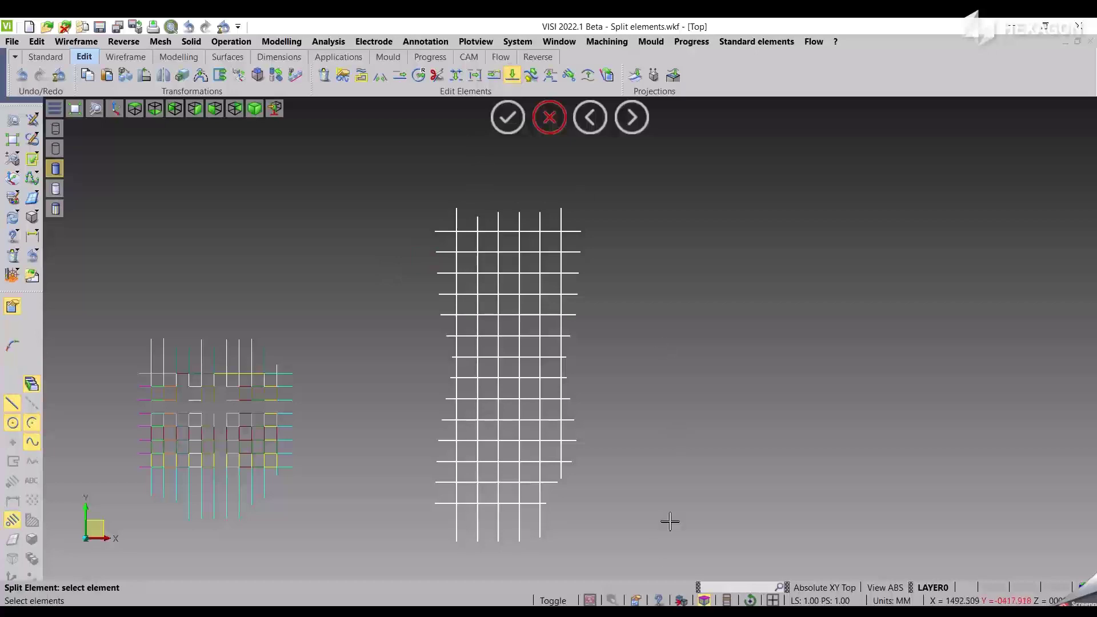
drag(638, 562, 394, 186)
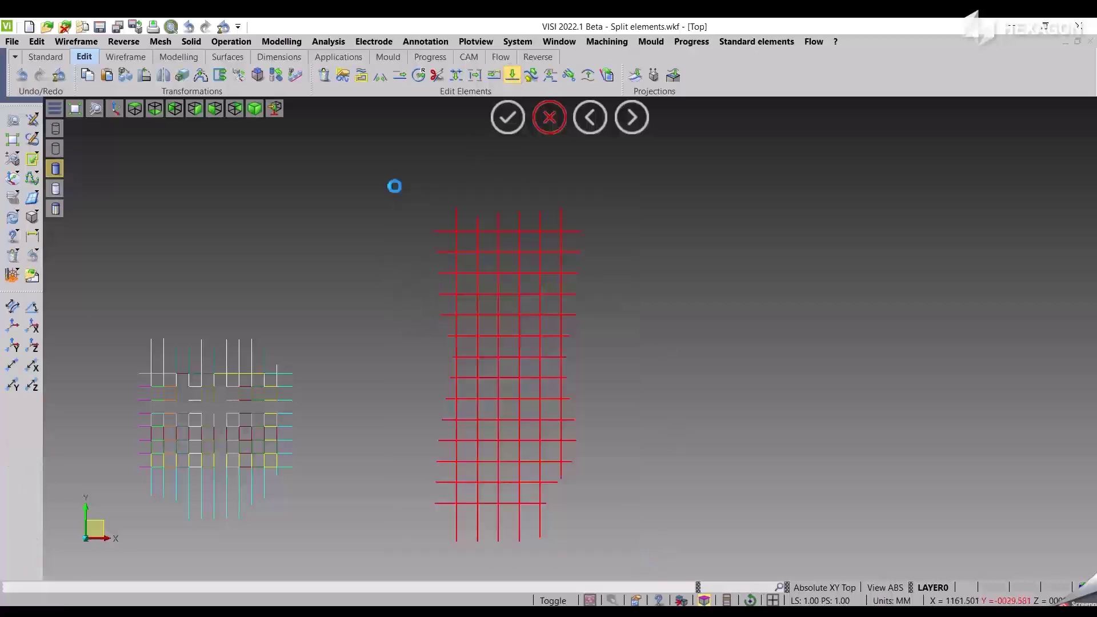
right_click(394, 186)
Enable splitting by minimum distance for the reprocessed white grid and set the distance to 0.2.
middle_drag(607, 427, 623, 357)
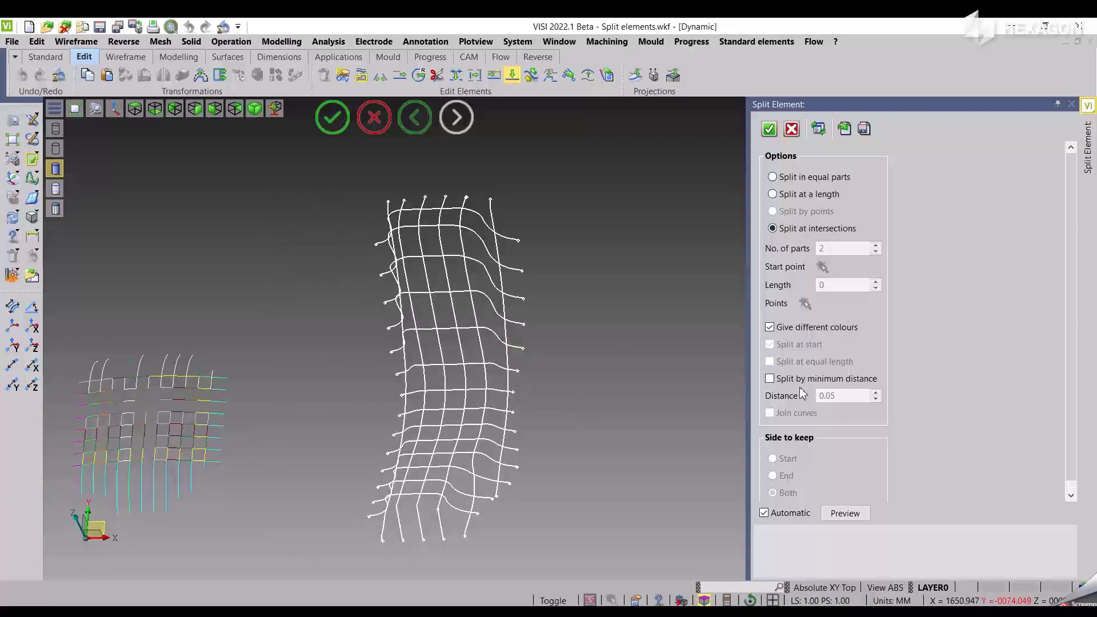
click(784, 380)
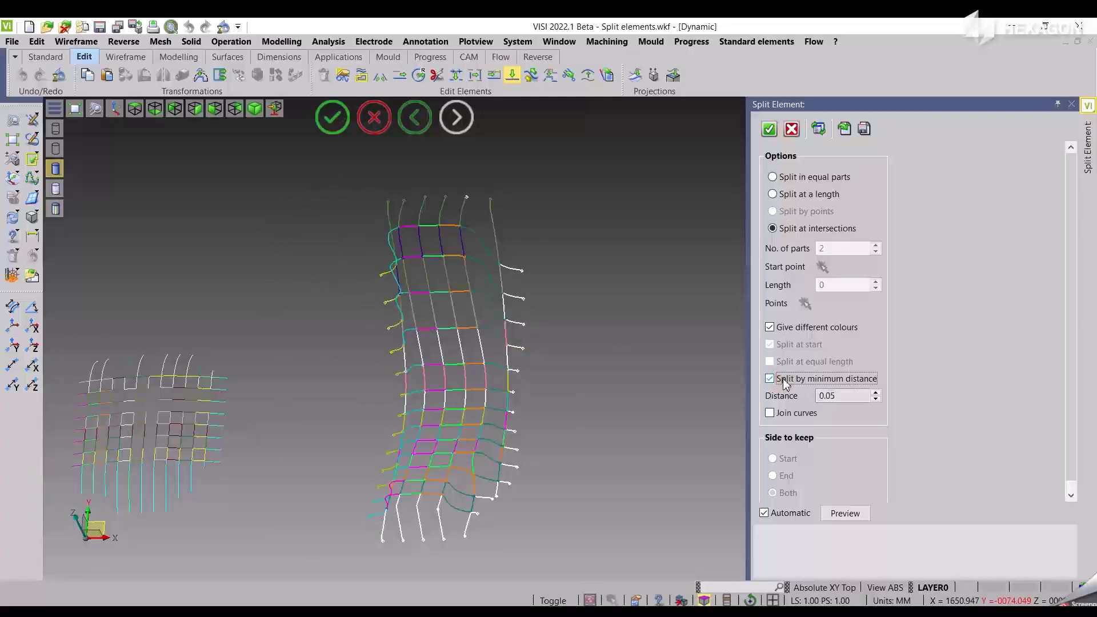
click(848, 395)
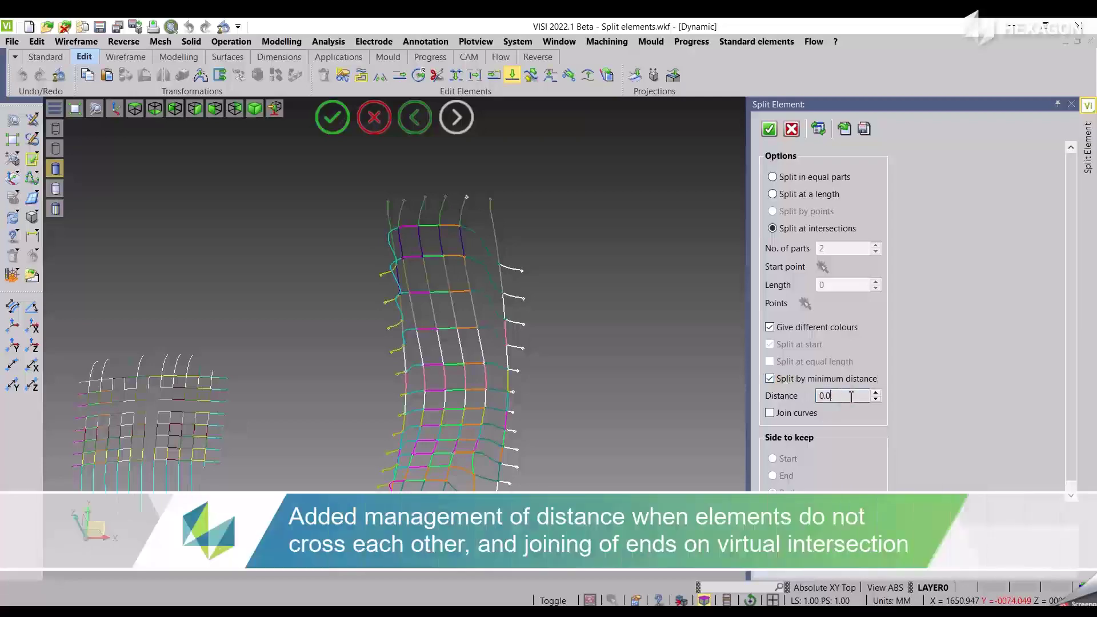
key(Tab)
mouse_move(656, 411)
middle_down()
mouse_move(690, 392)
mouse_move(676, 406)
mouse_move(640, 408)
middle_up()
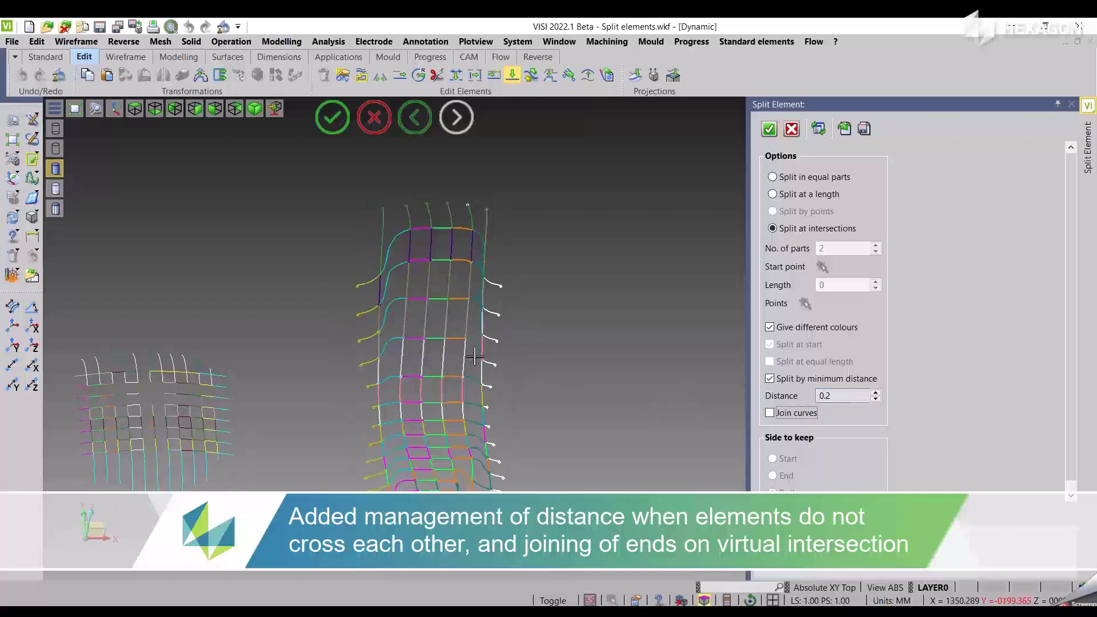
Examine the previewed split at several grid intersections up close, checking where the neighbouring curve ends meet.
scroll(474, 356, up, 8)
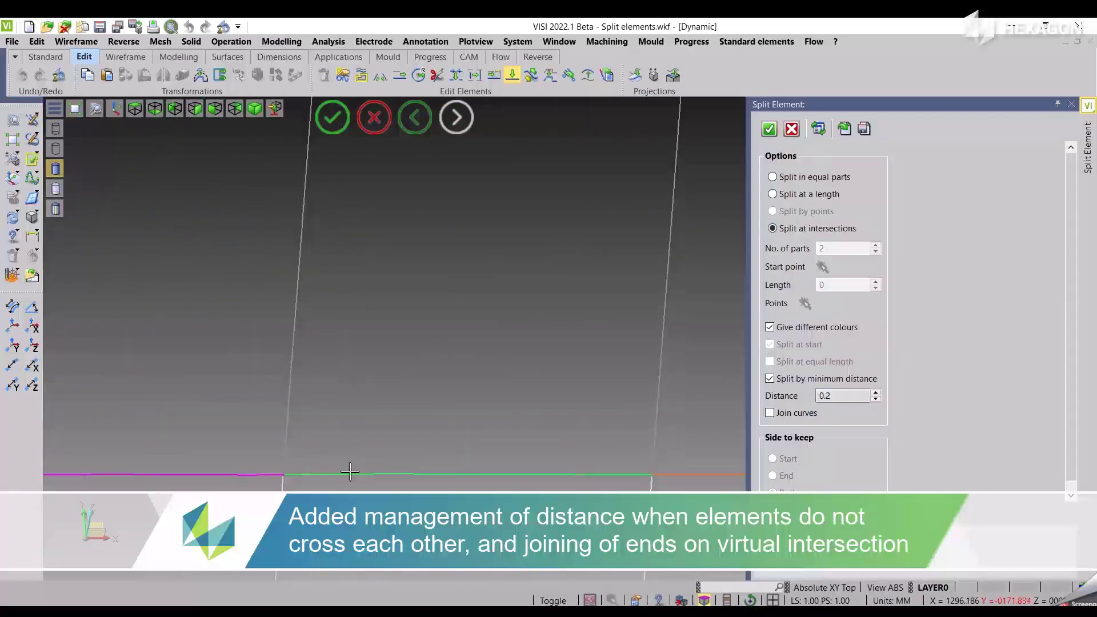
middle_drag(350, 472, 475, 301)
middle_drag(462, 382, 437, 406)
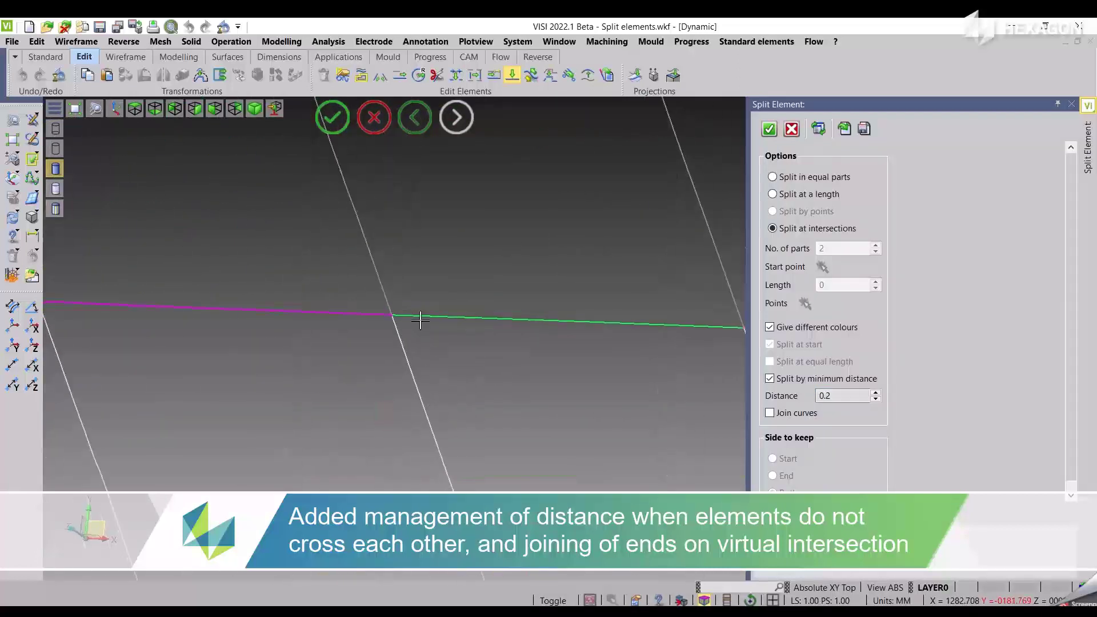
middle_drag(420, 320, 441, 385)
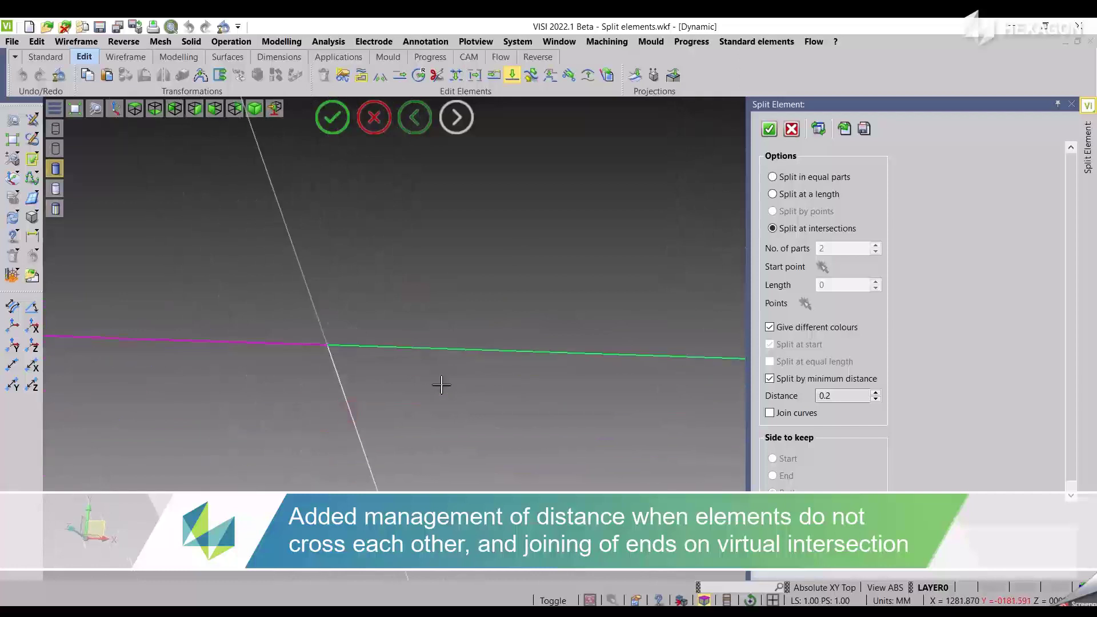
middle_drag(365, 324, 442, 530)
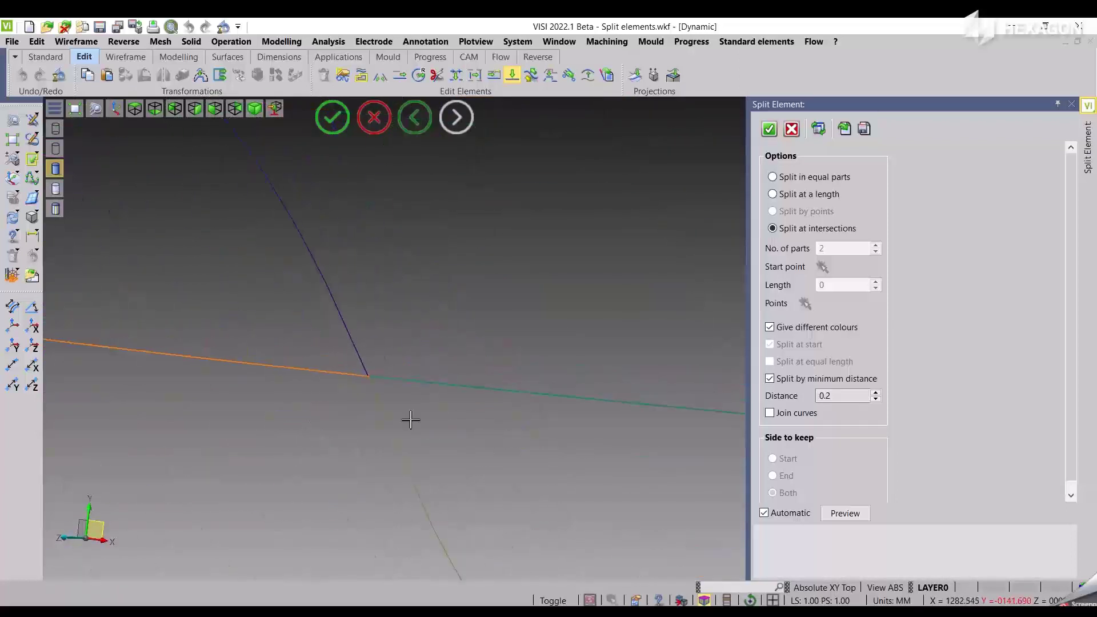
middle_drag(391, 382, 361, 509)
middle_drag(350, 404, 344, 510)
middle_drag(332, 424, 502, 505)
middle_drag(433, 411, 420, 475)
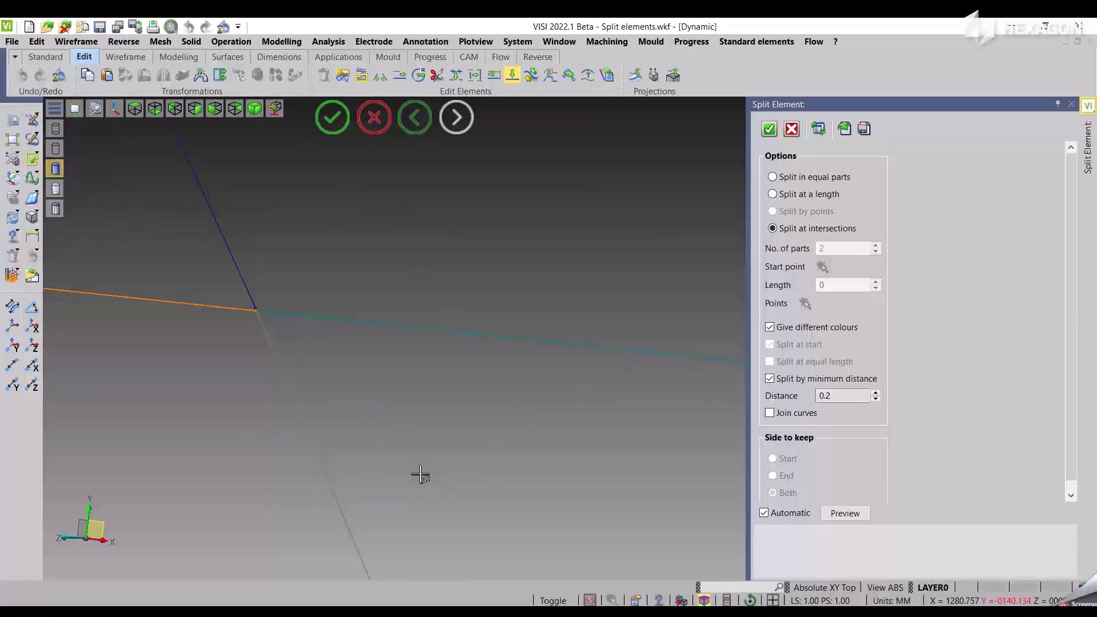
middle_drag(416, 397, 451, 196)
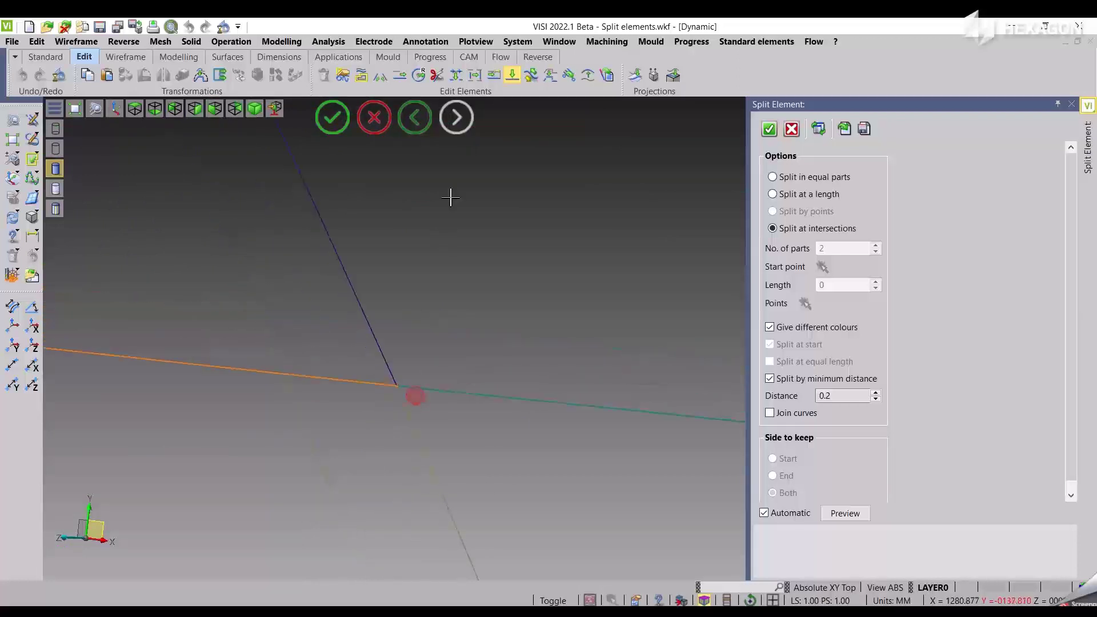
middle_drag(426, 419, 428, 243)
middle_drag(417, 389, 401, 503)
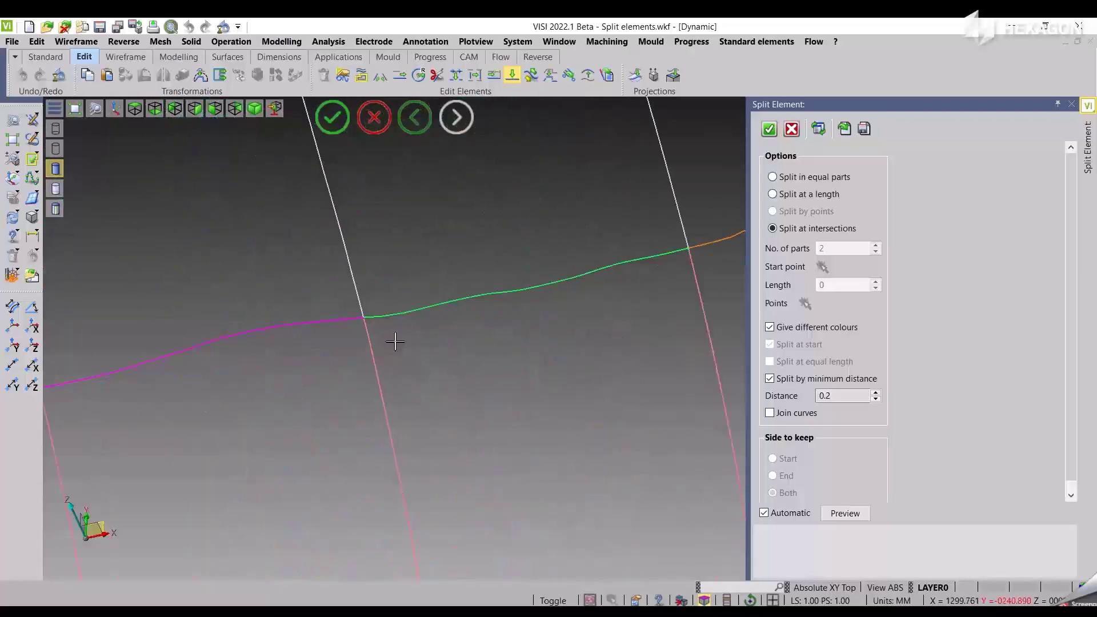
middle_drag(386, 333, 398, 475)
middle_drag(290, 274, 477, 235)
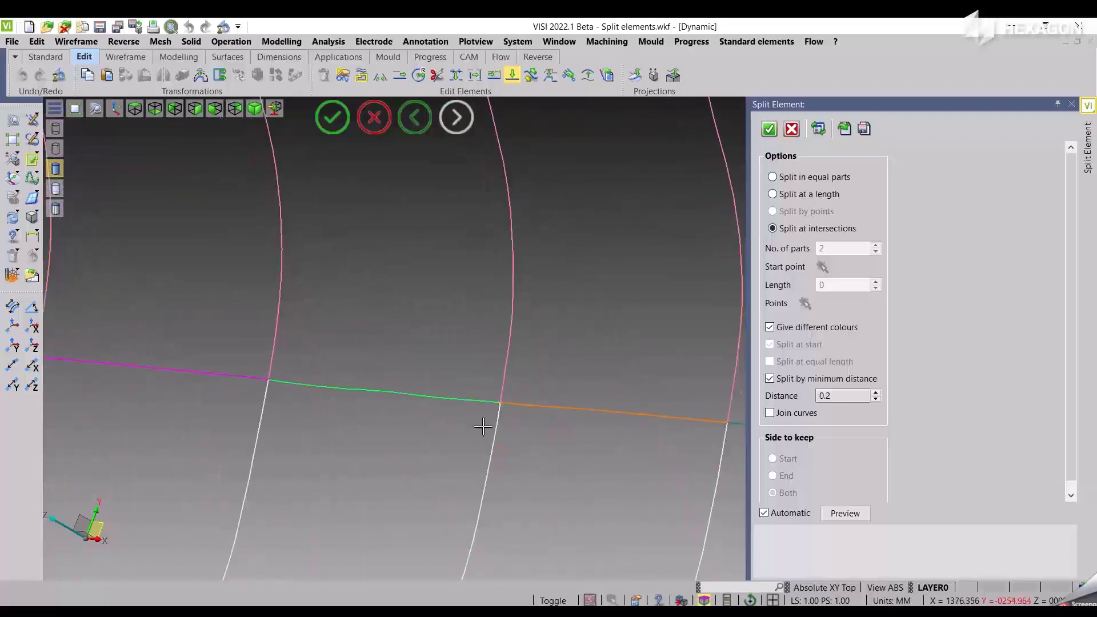
middle_drag(283, 368, 470, 466)
middle_drag(450, 370, 445, 392)
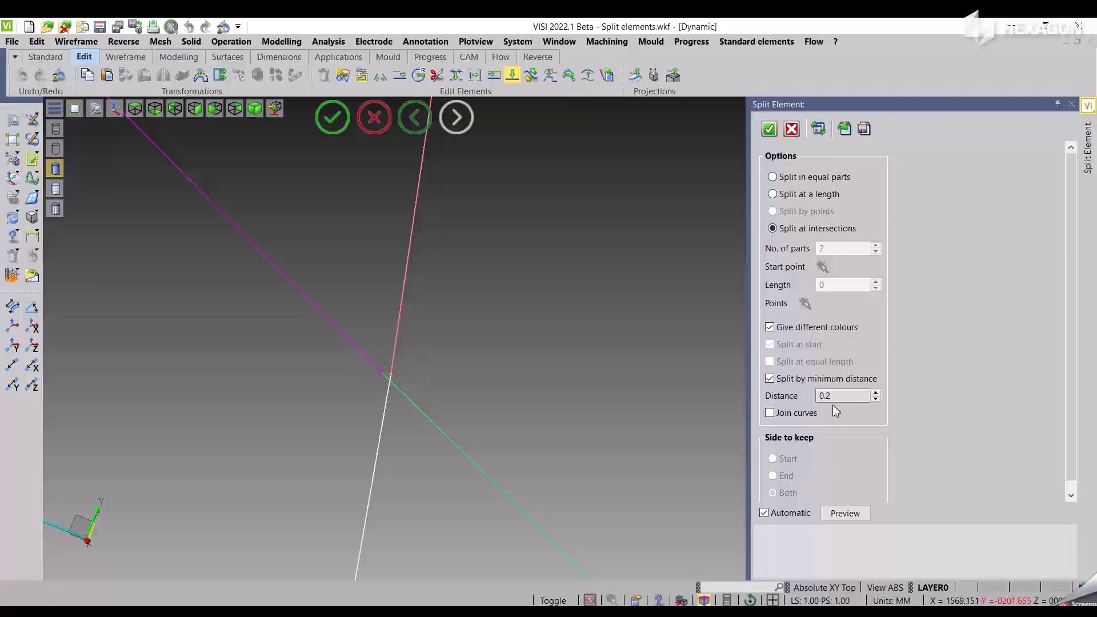
Compare the magenta and green curve ends with and without Join curves, and leave the option enabled.
click(794, 413)
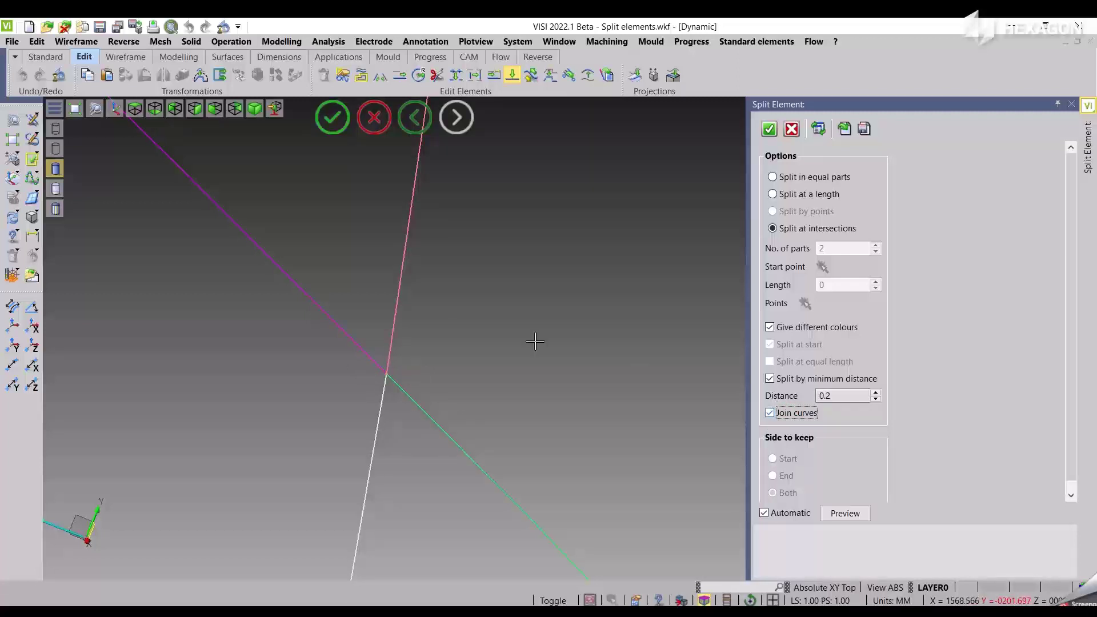
click(784, 416)
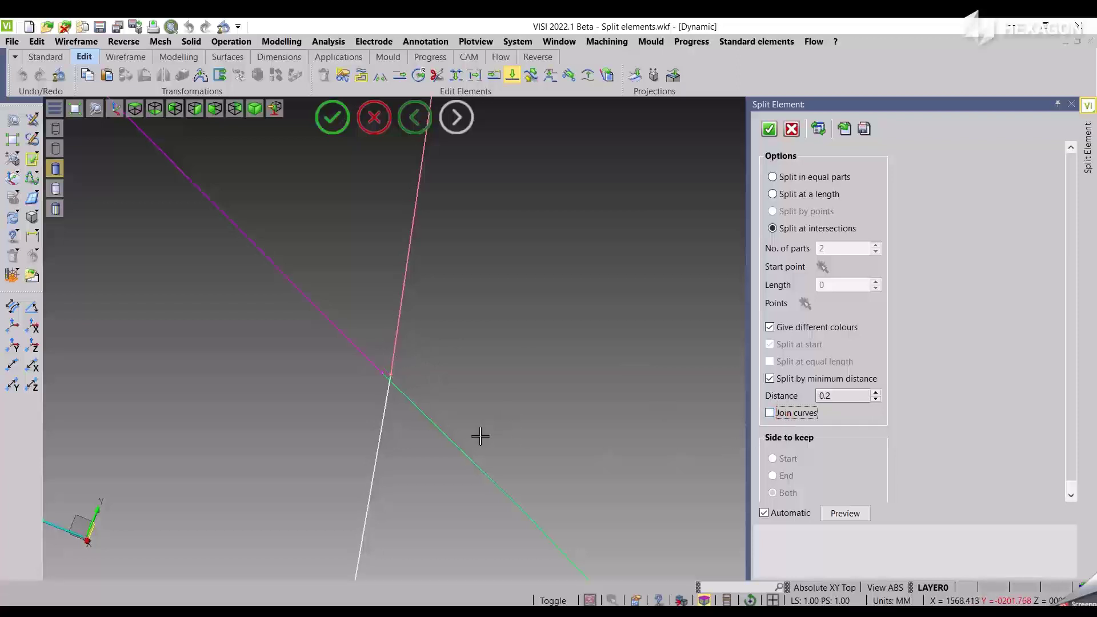
scroll(481, 436, down, 7)
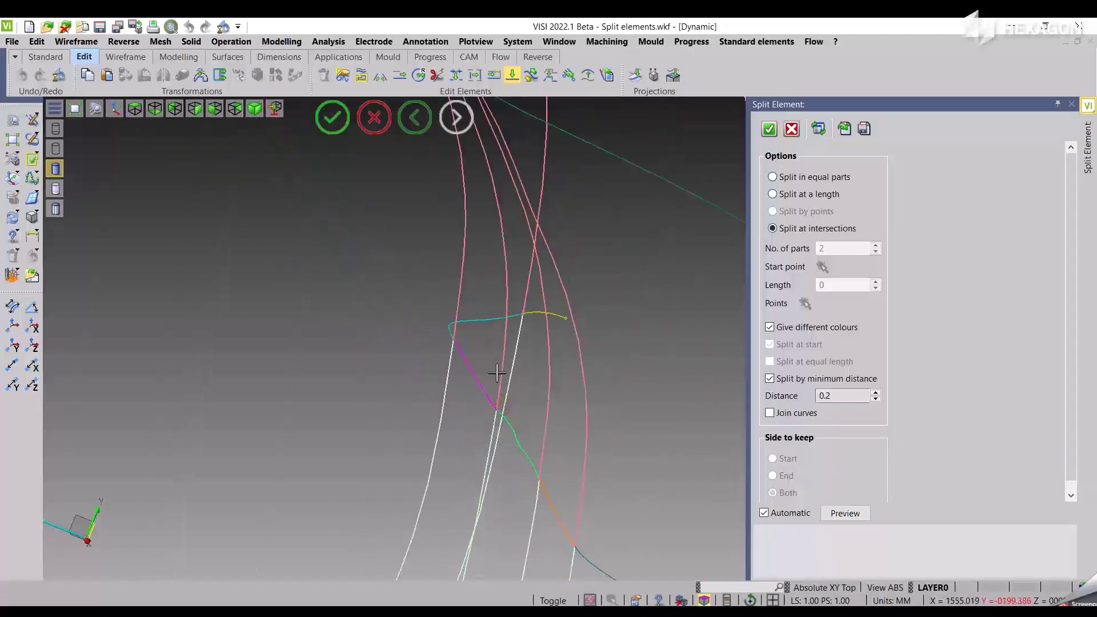
scroll(481, 430, down, 6)
middle_drag(547, 412, 281, 364)
click(794, 415)
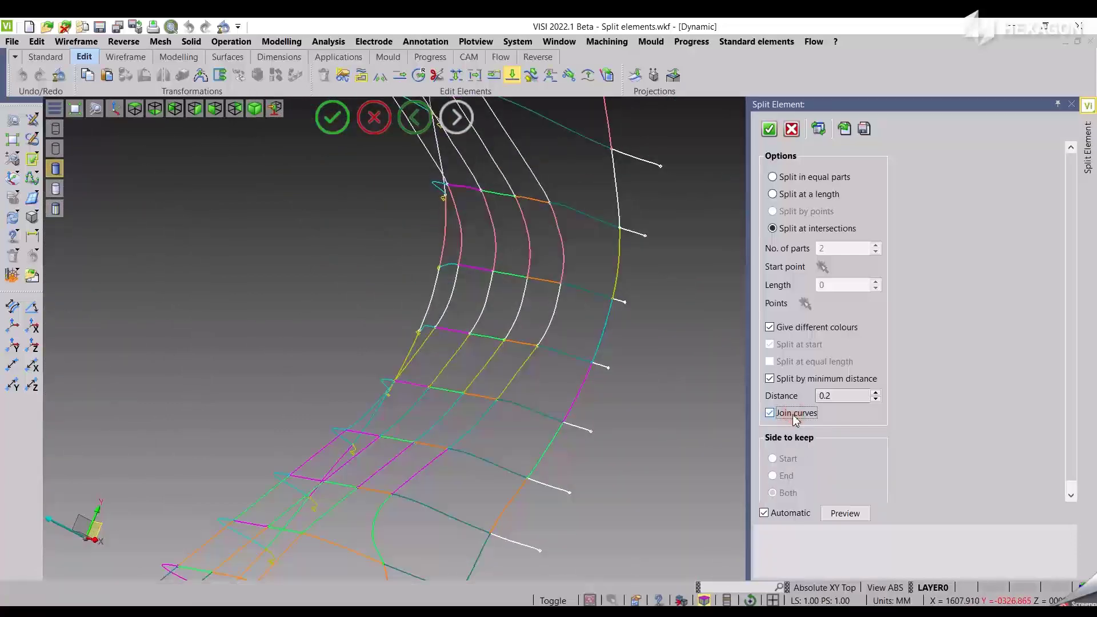
middle_drag(687, 466, 577, 446)
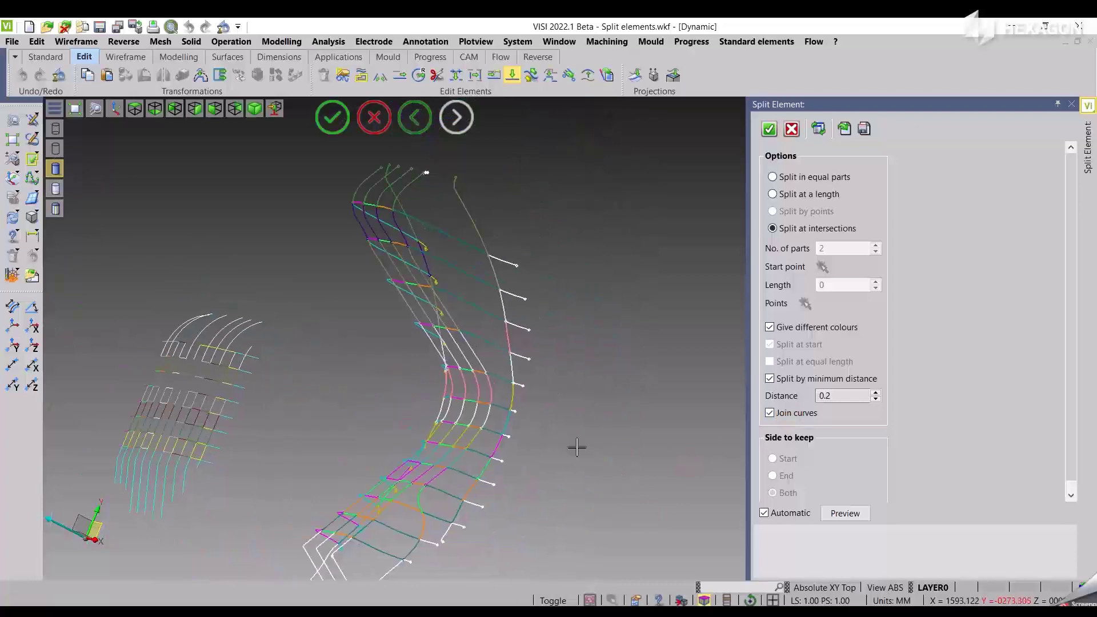
Turn off different colours for the pieces, apply the split to the reprocessed grid, and check the separate segments.
click(801, 331)
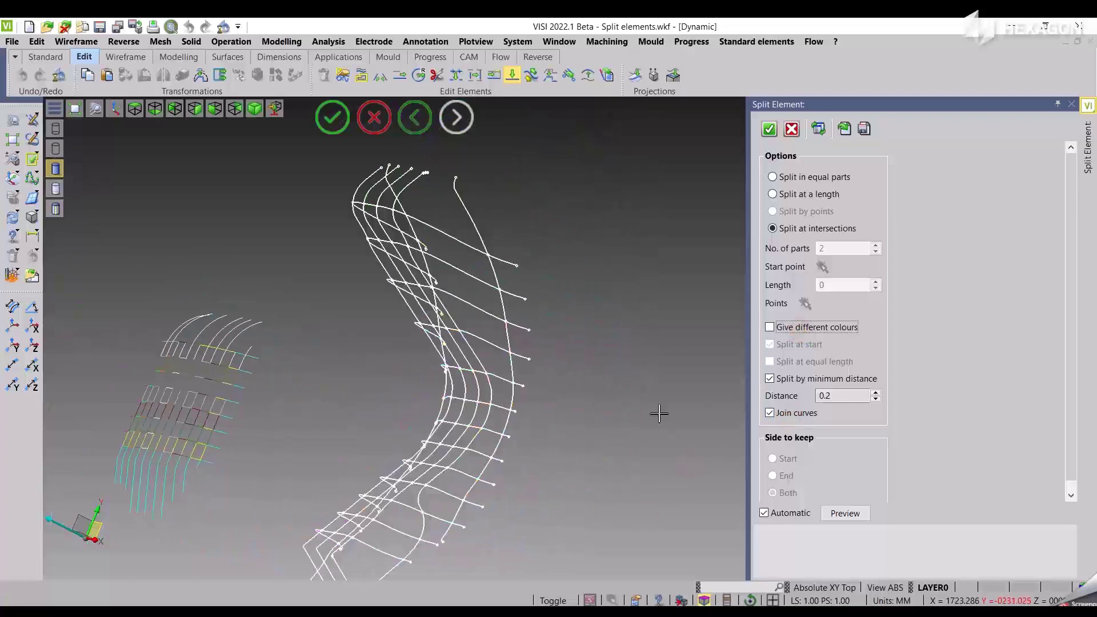
right_click(637, 360)
mouse_move(809, 407)
middle_down()
mouse_move(867, 410)
mouse_move(853, 408)
middle_up()
mouse_move(816, 377)
middle_down()
mouse_move(775, 457)
mouse_move(756, 466)
middle_up()
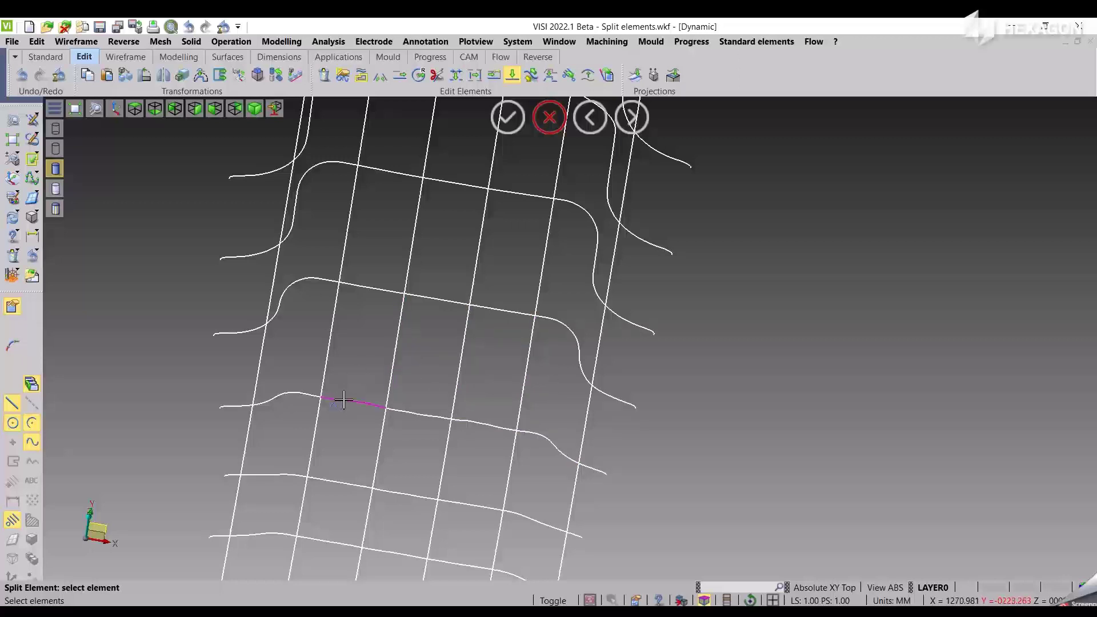
key(Escape)
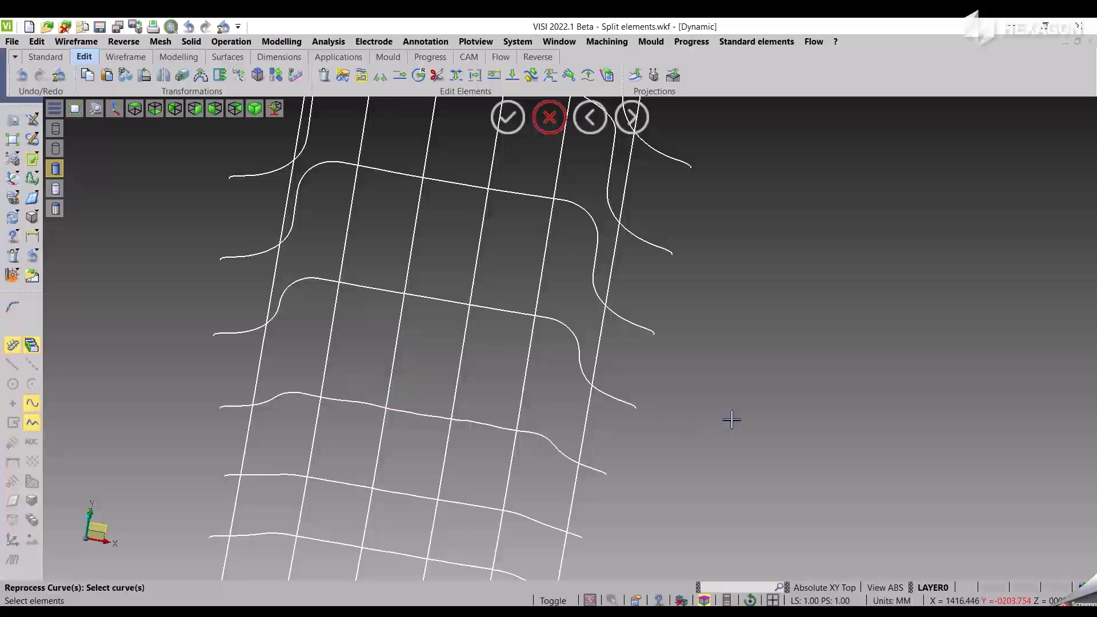